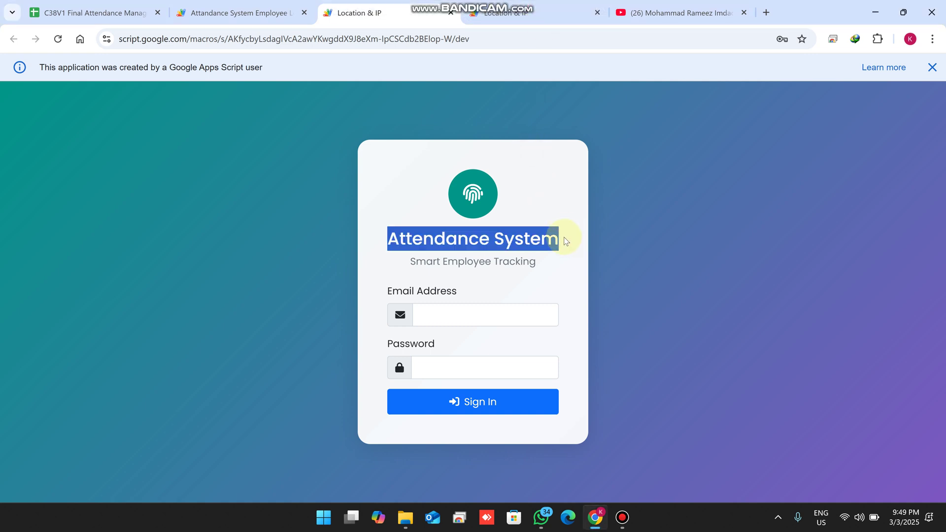
Step: Glance at the YouTube channel's videos, then go back to the login page and the attendance spreadsheet
{"action": "left_click", "coordinate": [673, 13]}
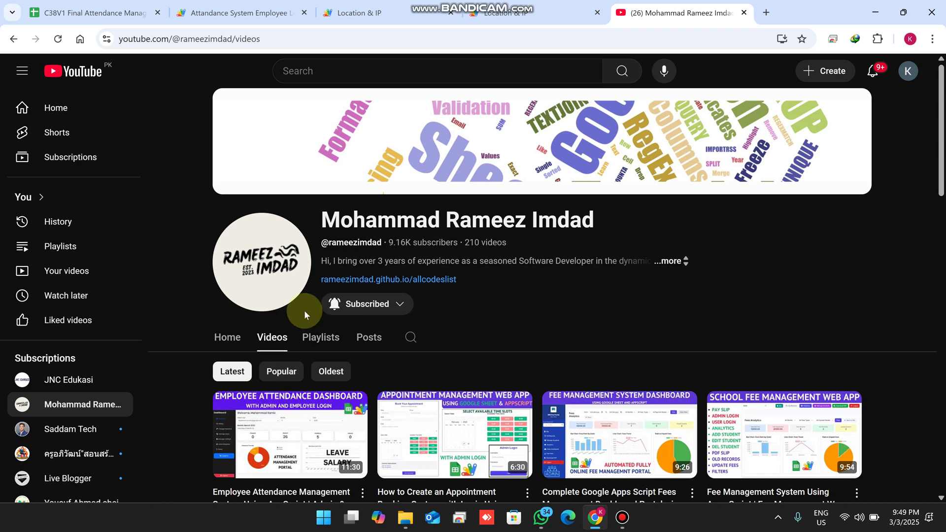
{"action": "scroll", "coordinate": [305, 313], "scroll_direction": "down", "scroll_amount": 2}
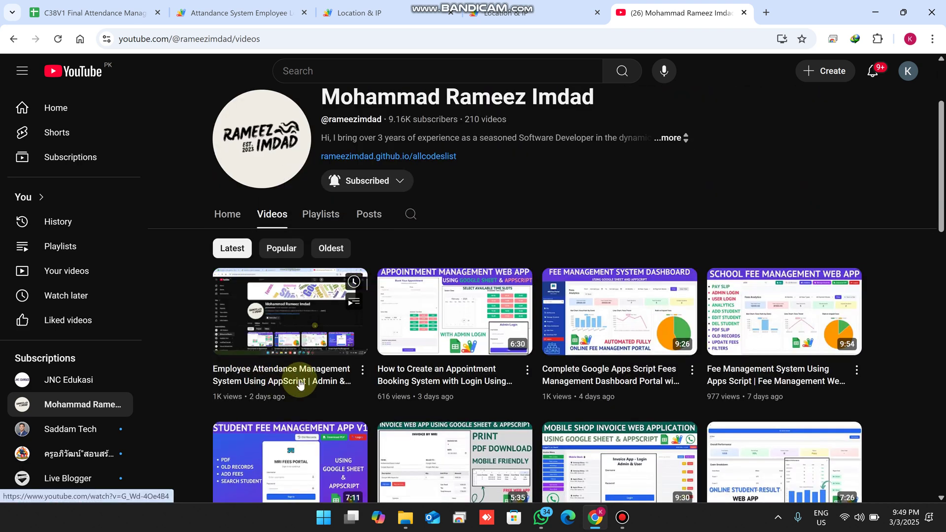
{"action": "left_click", "coordinate": [391, 11]}
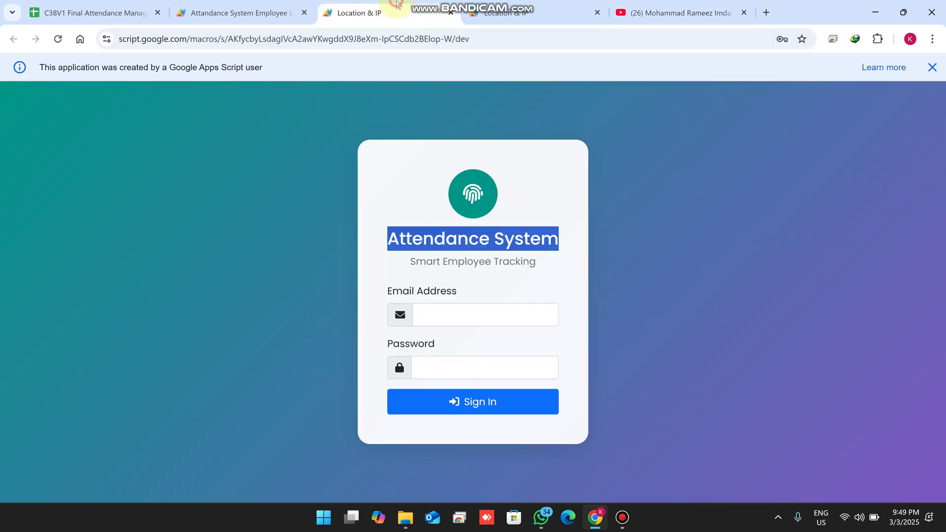
{"action": "left_click", "coordinate": [101, 4]}
Step: Copy the admin username from cell A2 of the EMPLOYEES sheet
{"action": "left_click", "coordinate": [99, 178]}
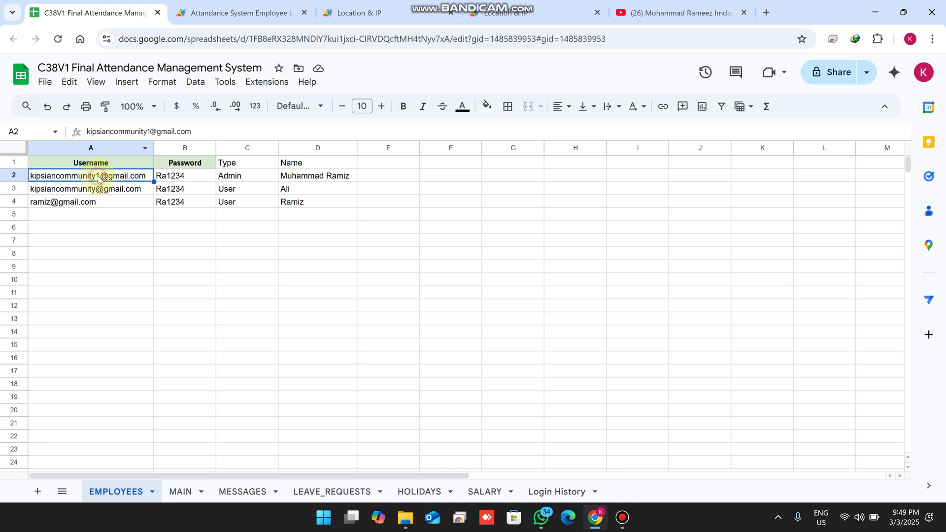
{"action": "key", "text": "ctrl+c"}
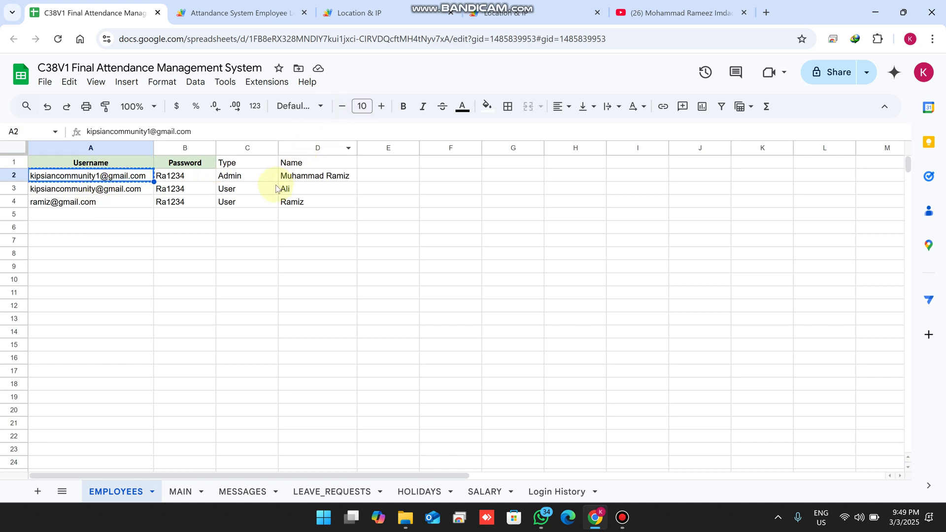
{"action": "left_click", "coordinate": [255, 177]}
Step: Sign in with the saved admin login to reach the admin dashboard
{"action": "left_click", "coordinate": [364, 13]}
{"action": "left_click", "coordinate": [473, 320]}
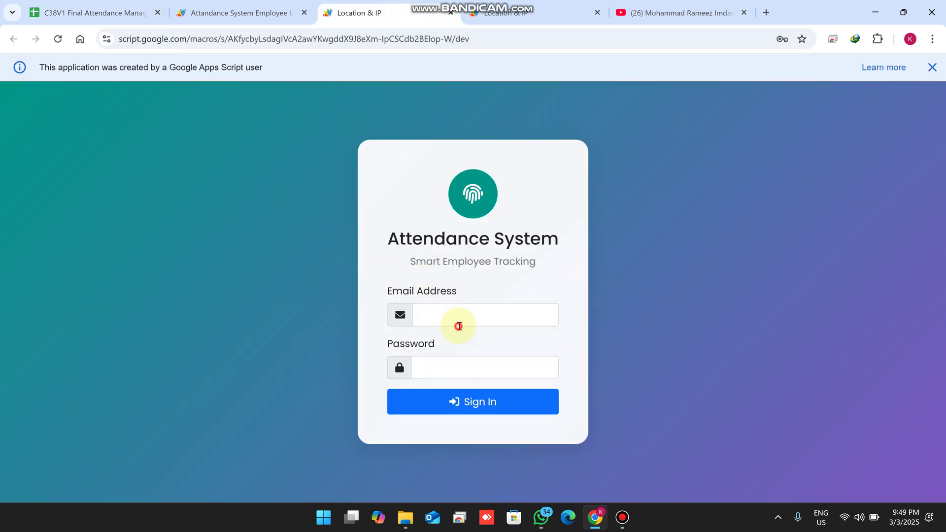
{"action": "double_click", "coordinate": [463, 317]}
{"action": "left_click", "coordinate": [464, 317]}
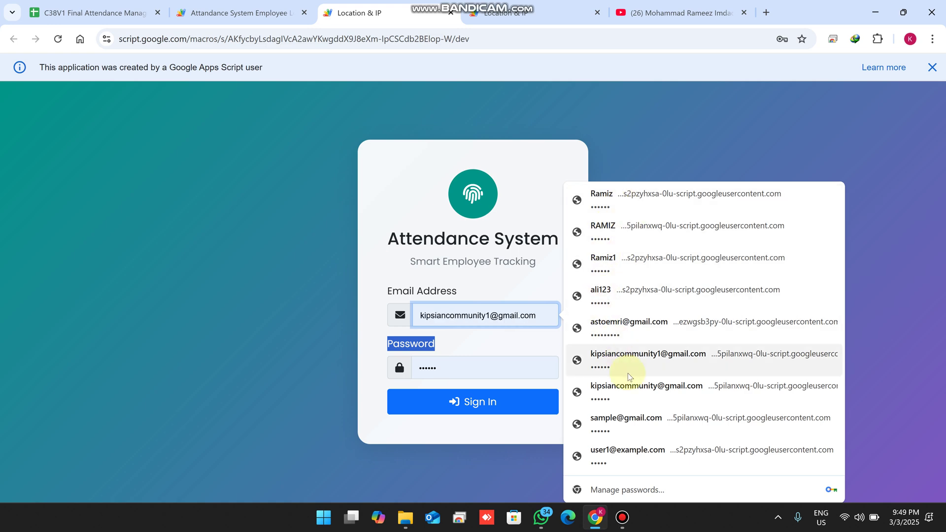
{"action": "left_click", "coordinate": [637, 361]}
{"action": "left_click", "coordinate": [514, 412]}
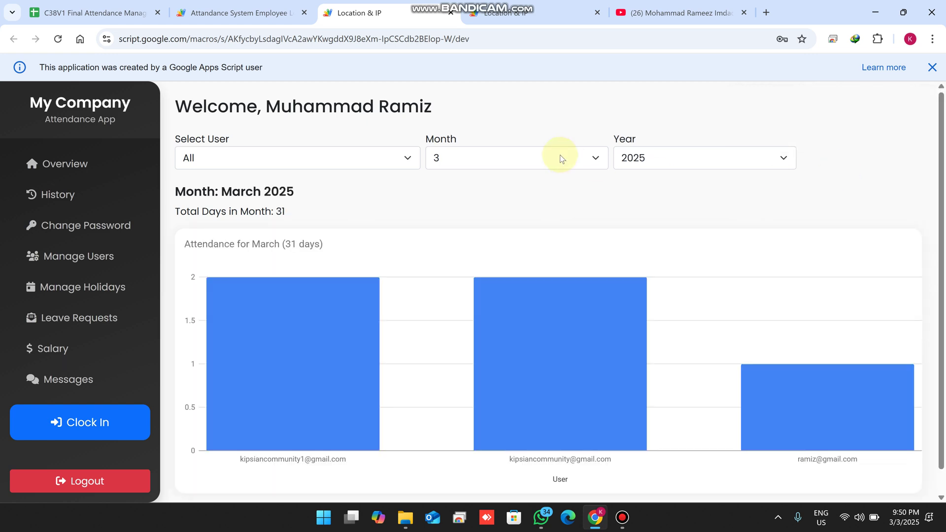
{"action": "left_click", "coordinate": [539, 6]}
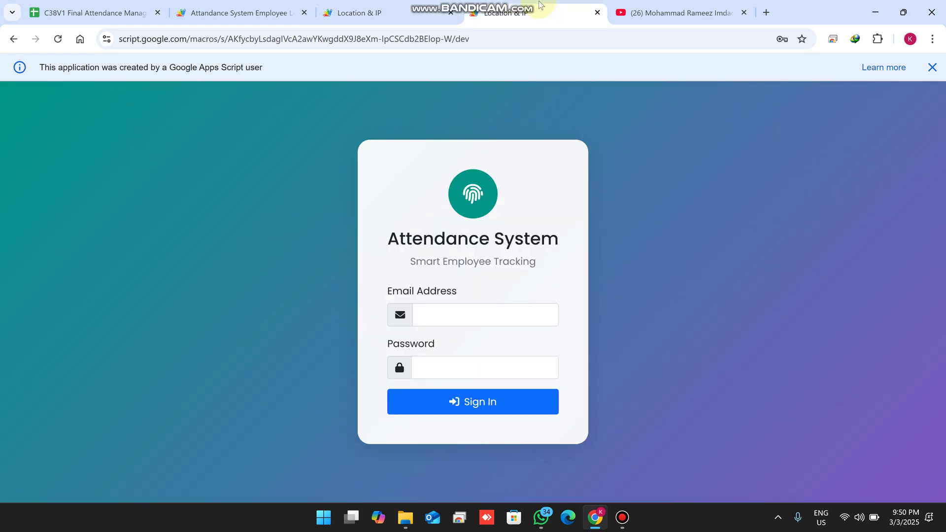
{"action": "left_click", "coordinate": [99, 12]}
Step: Sign in on the second login tab as the employee from cell A3, using the saved login
{"action": "left_click", "coordinate": [113, 192]}
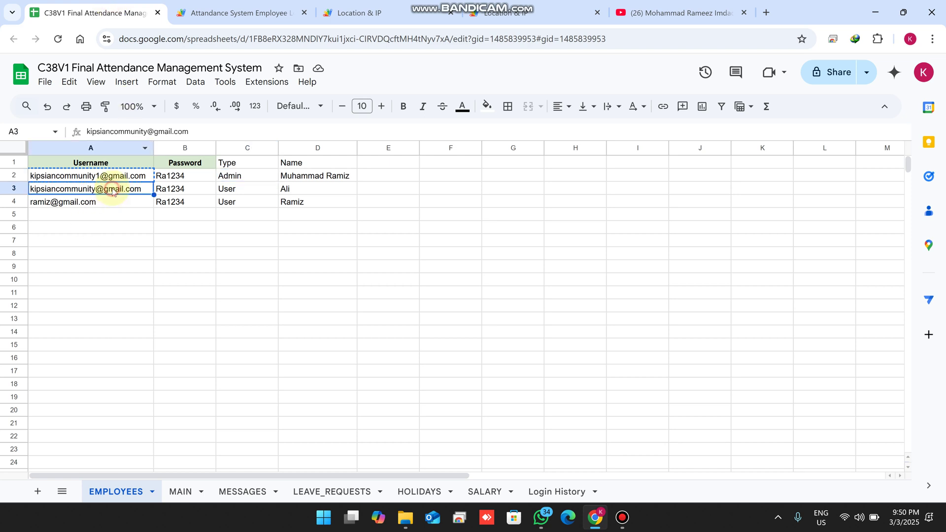
{"action": "left_click", "coordinate": [534, 13]}
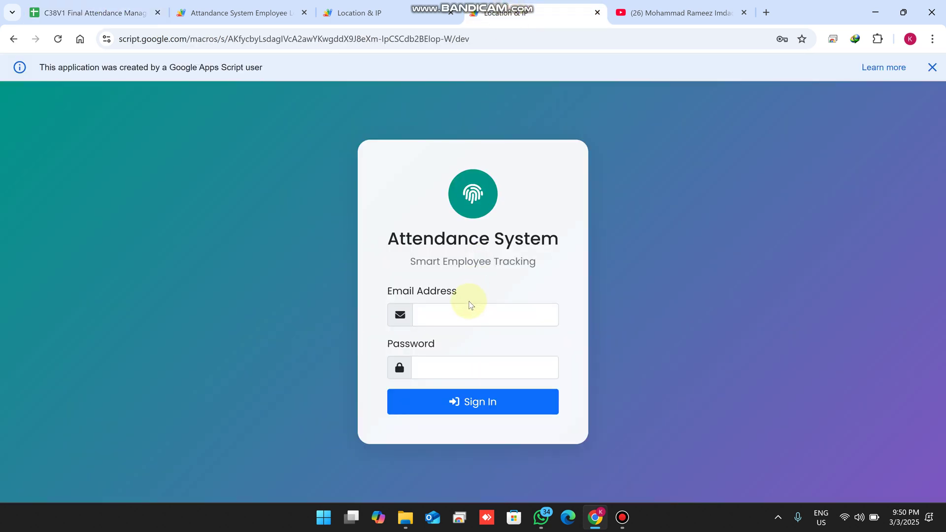
{"action": "left_click", "coordinate": [457, 320]}
{"action": "key", "text": "ctrl+v"}
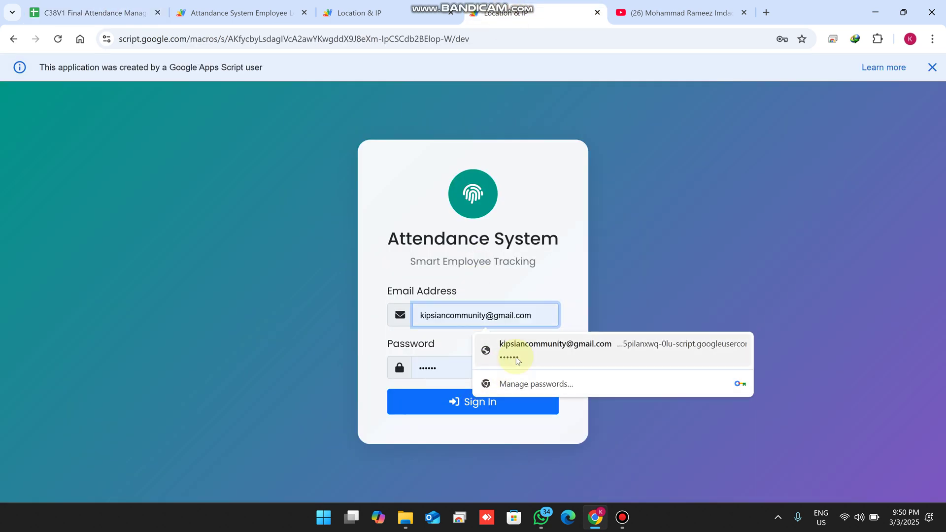
{"action": "left_click", "coordinate": [486, 347]}
{"action": "left_click", "coordinate": [483, 402]}
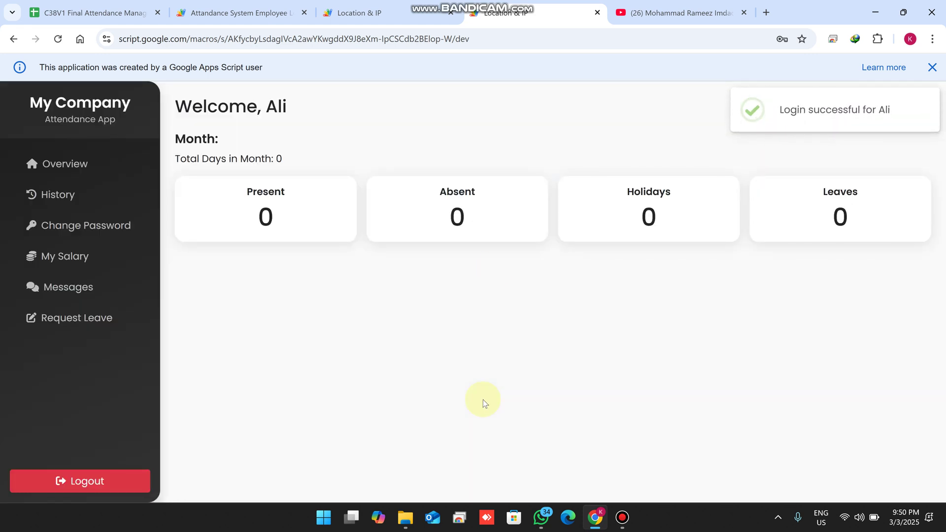
Step: Compare the admin and employee dashboards side by side across tabs
{"action": "left_click", "coordinate": [398, 6]}
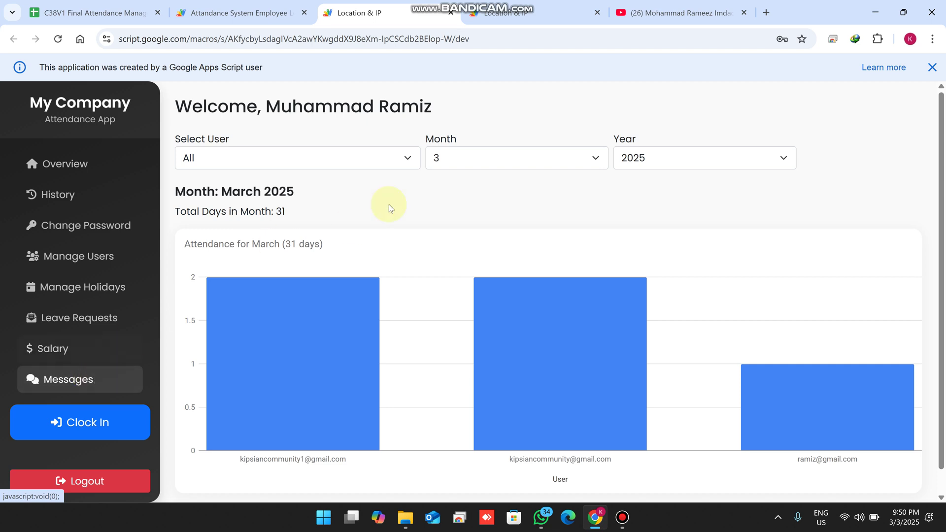
{"action": "left_click", "coordinate": [492, 11]}
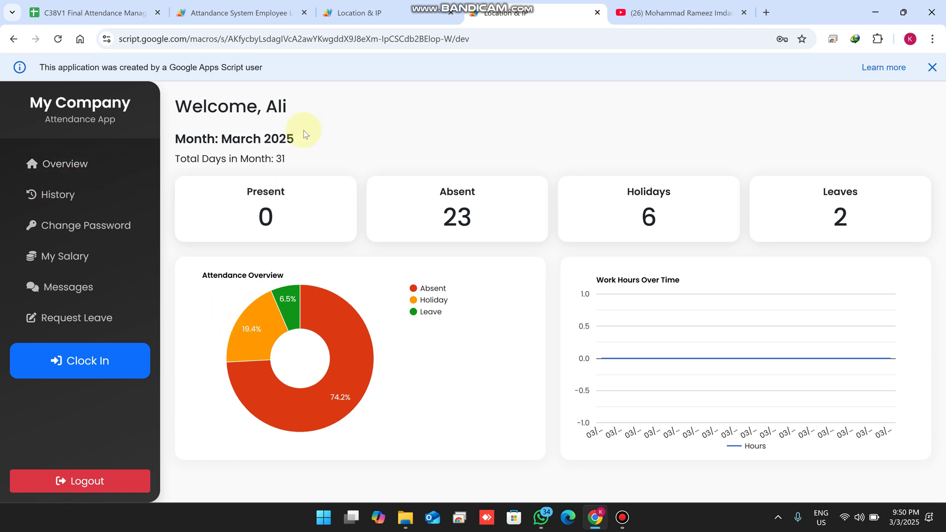
{"action": "left_click", "coordinate": [392, 9]}
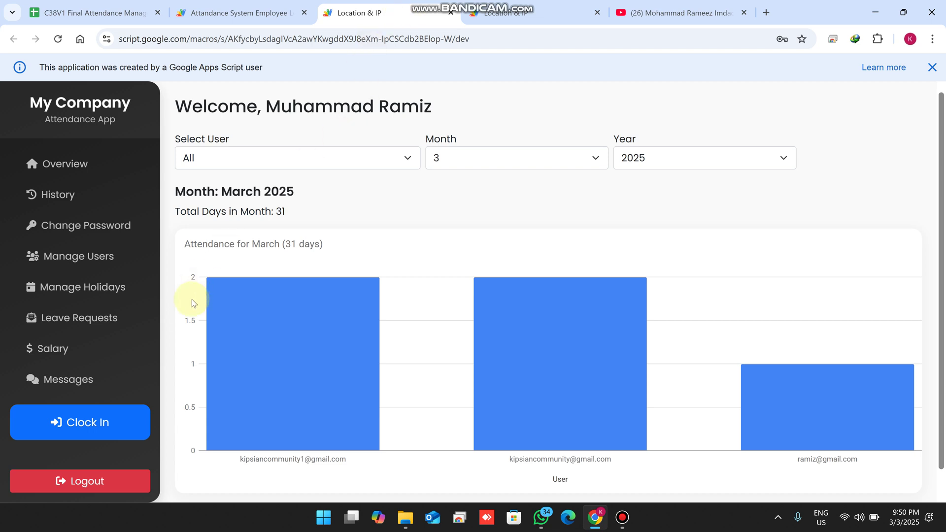
{"action": "left_click", "coordinate": [148, 17]}
Step: Clock the admin in for today and then clock out
{"action": "left_click", "coordinate": [359, 12]}
{"action": "left_click", "coordinate": [87, 433]}
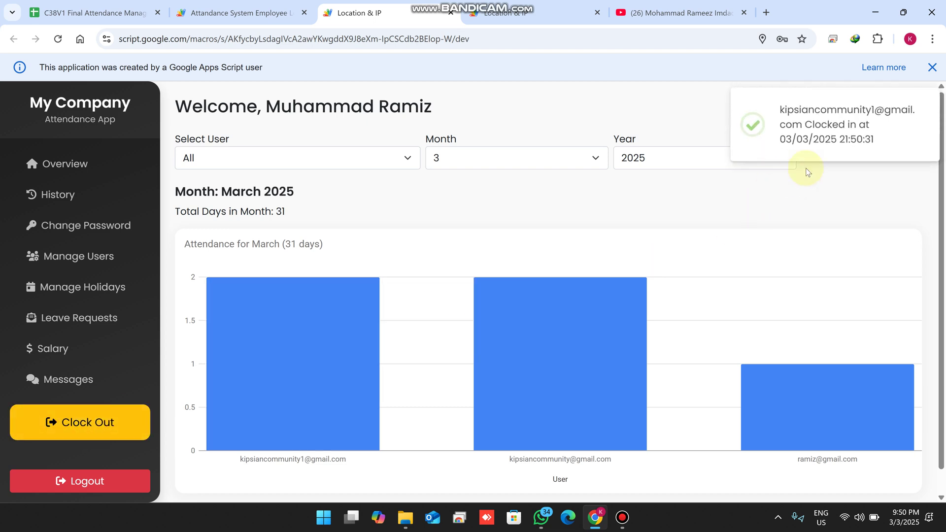
{"action": "left_click_drag", "start_coordinate": [887, 141], "coordinate": [771, 106]}
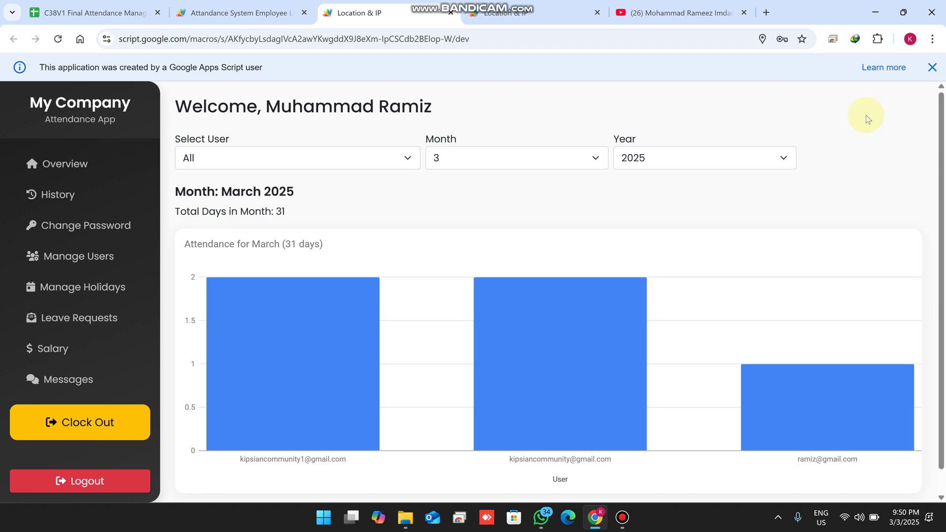
{"action": "left_click", "coordinate": [108, 424]}
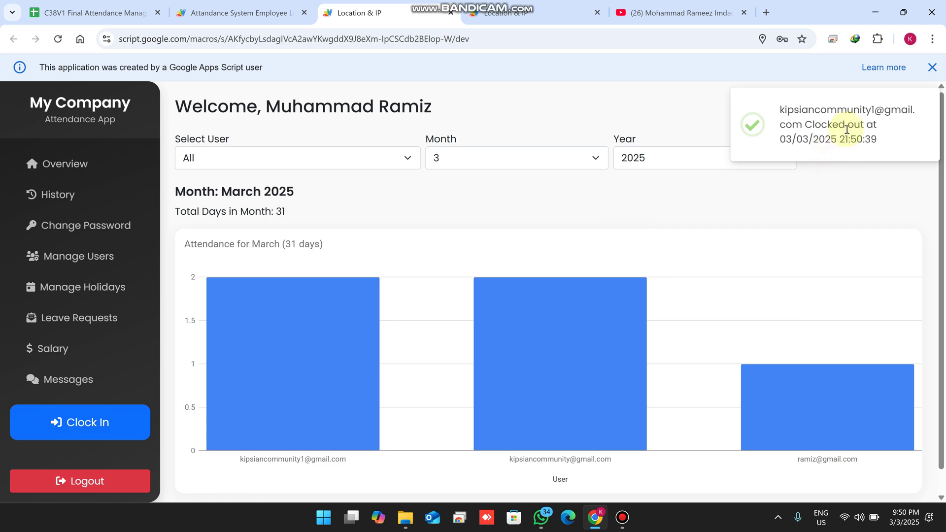
Step: Filter attendance to the admin user to review Present, Absent 24 and Holidays 6, then reset to All
{"action": "left_click", "coordinate": [220, 160]}
{"action": "left_click", "coordinate": [223, 197]}
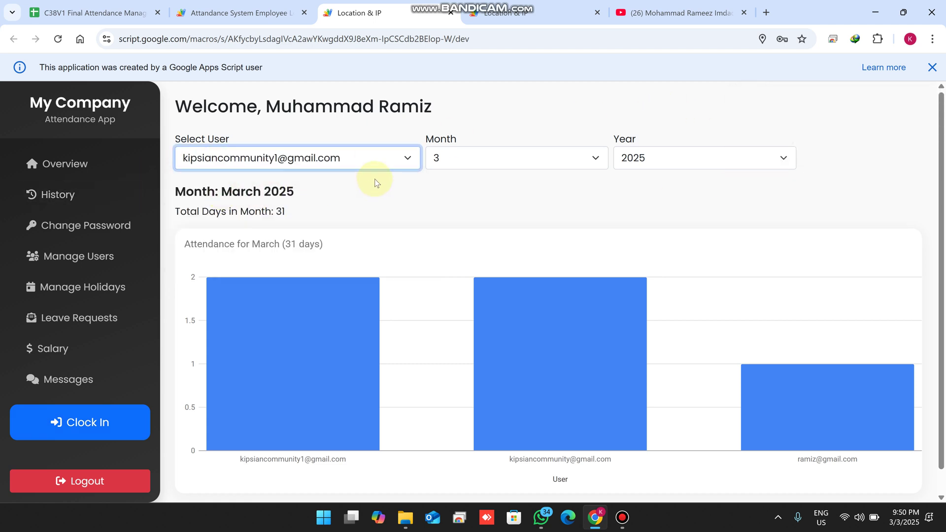
{"action": "double_click", "coordinate": [269, 268]}
{"action": "left_click_drag", "start_coordinate": [470, 269], "coordinate": [436, 260]}
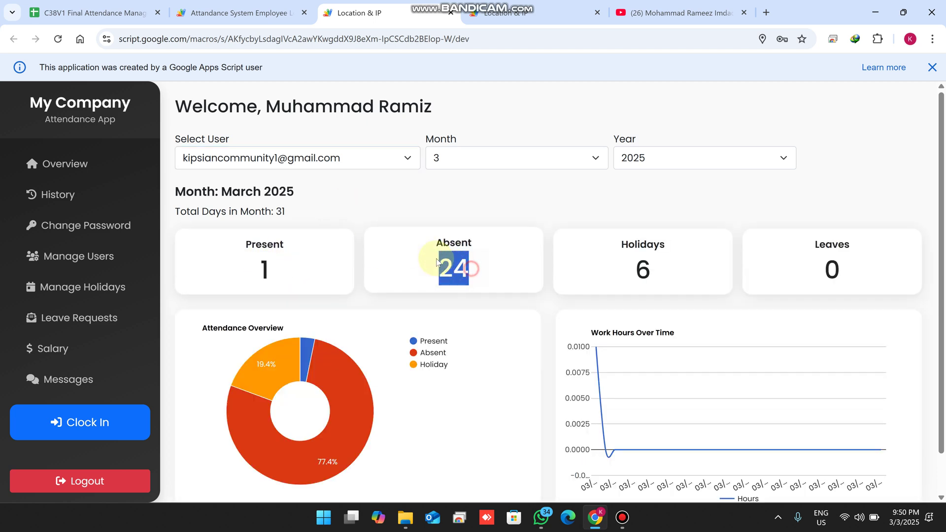
{"action": "left_click_drag", "start_coordinate": [687, 268], "coordinate": [615, 241]}
{"action": "left_click", "coordinate": [292, 159]}
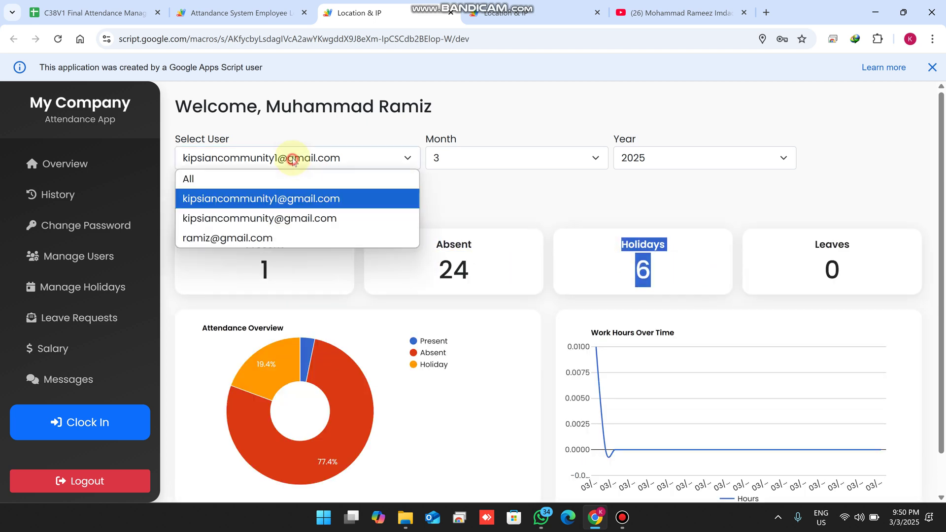
{"action": "left_click", "coordinate": [251, 179]}
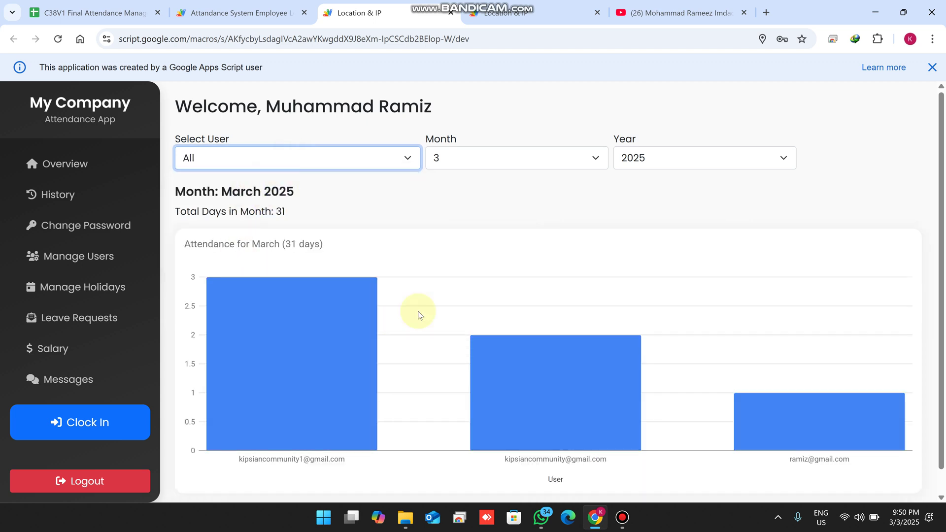
Step: Try clocking the employee in, which is refused because the IP was already used today
{"action": "left_click", "coordinate": [537, 11]}
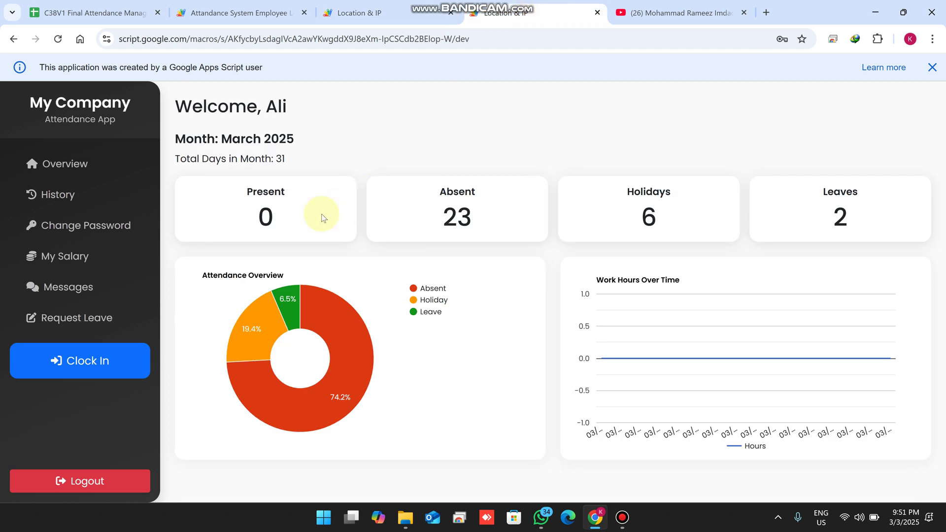
{"action": "left_click", "coordinate": [103, 366]}
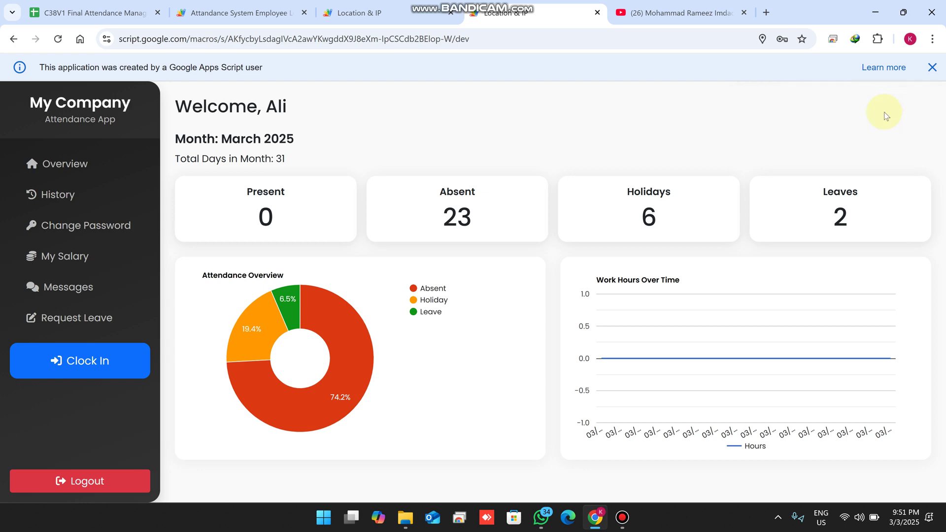
{"action": "left_click", "coordinate": [94, 12]}
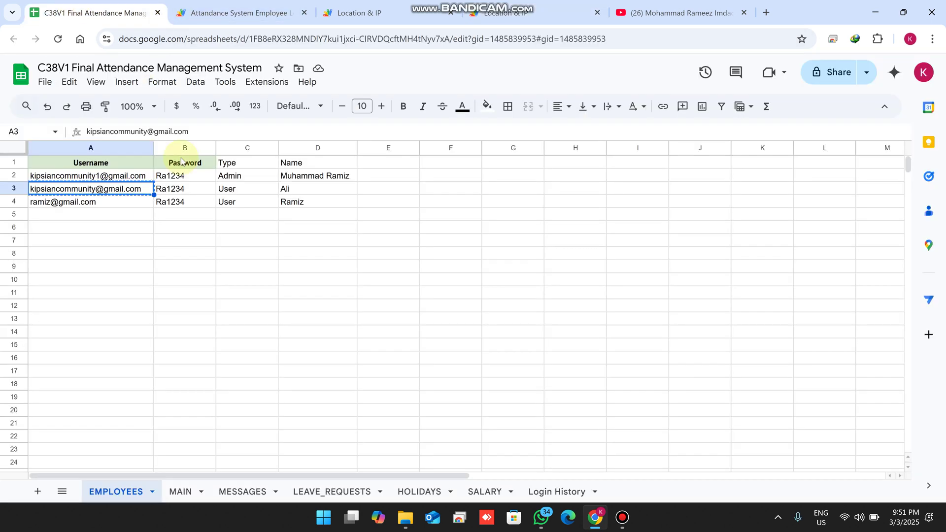
Step: Inspect the latest clock-in IP address in cell E7 of the MAIN sheet
{"action": "left_click", "coordinate": [180, 491]}
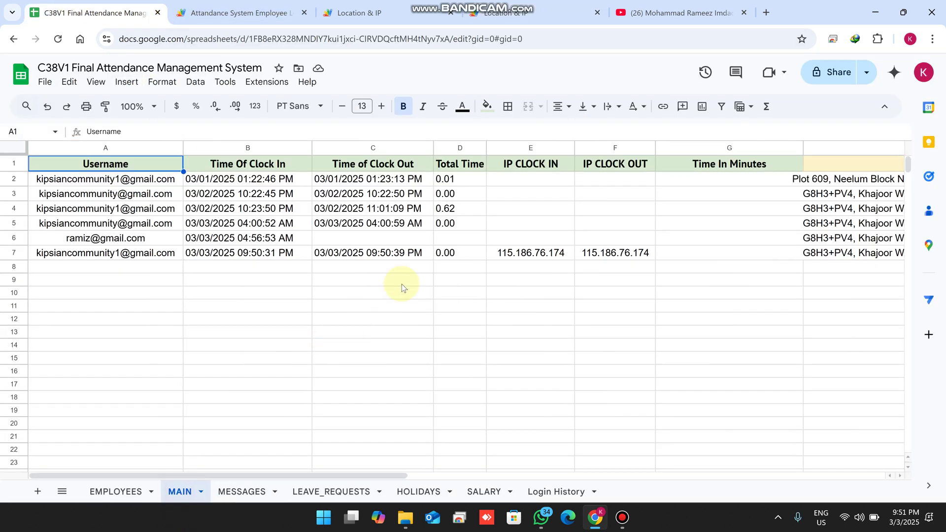
{"action": "left_click", "coordinate": [541, 252]}
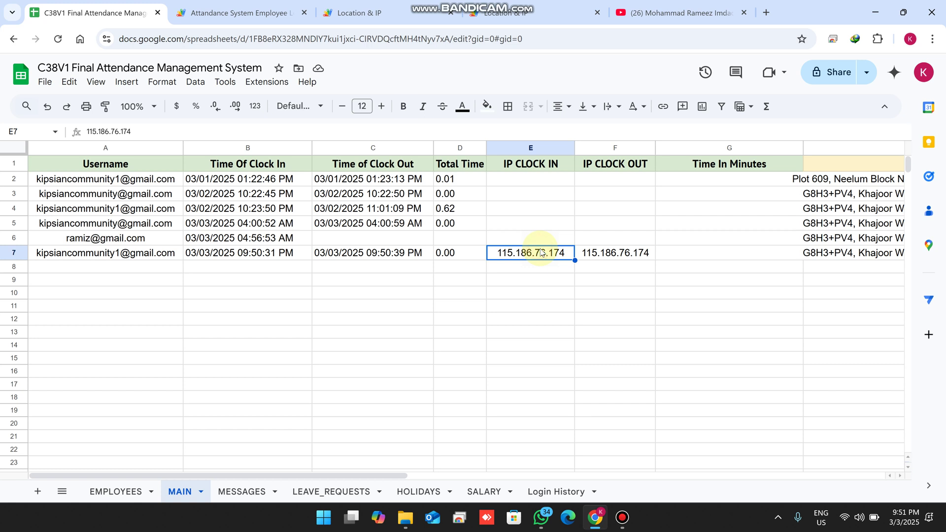
{"action": "double_click", "coordinate": [564, 251]}
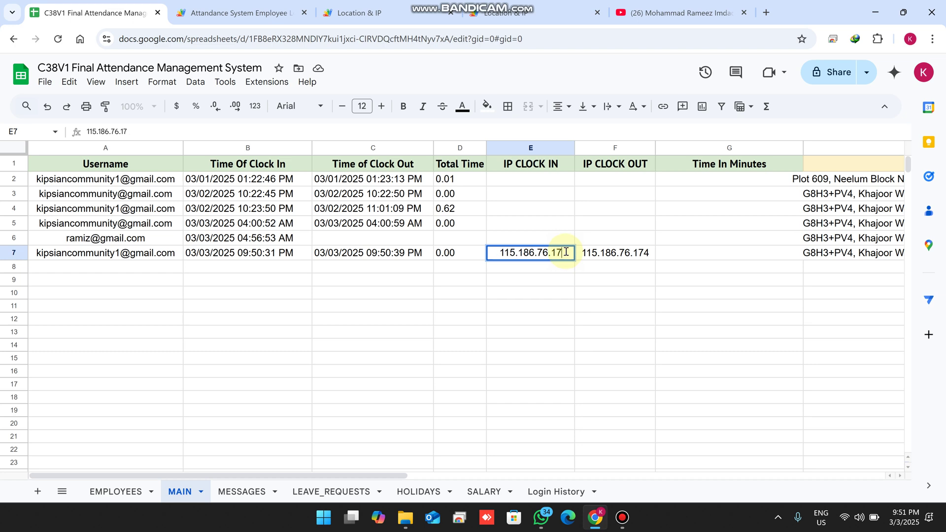
{"action": "left_click", "coordinate": [567, 331]}
Step: Retry the employee's clock-in on the dashboard
{"action": "left_click", "coordinate": [507, 12]}
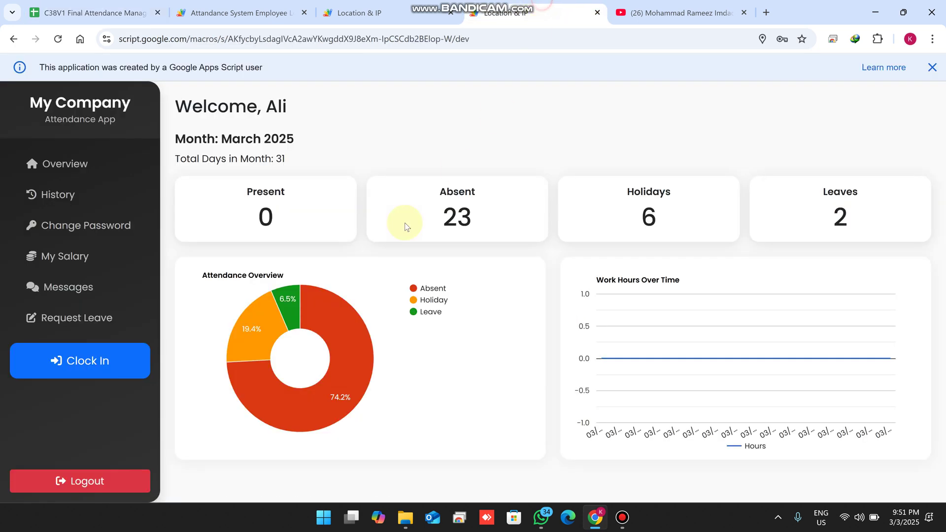
{"action": "left_click", "coordinate": [101, 364]}
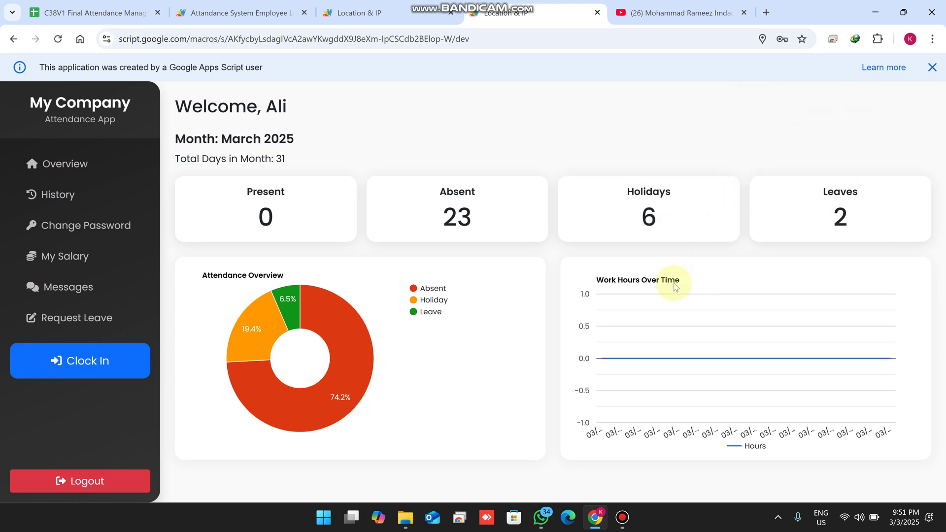
{"action": "left_click", "coordinate": [94, 13]}
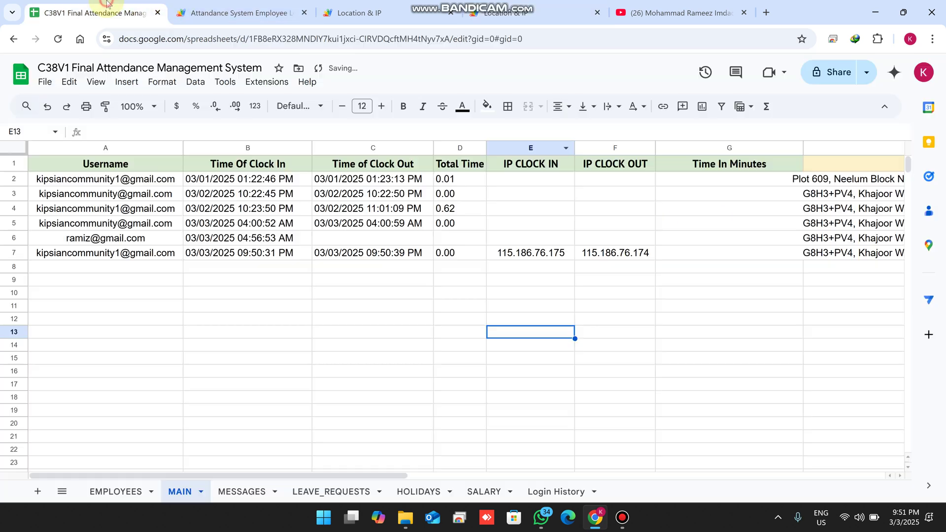
Step: Confirm row 5 is the employee's 03/03/2025 04:00:52 AM clock-in and clear the whole row
{"action": "left_click", "coordinate": [49, 229]}
{"action": "left_click", "coordinate": [513, 4]}
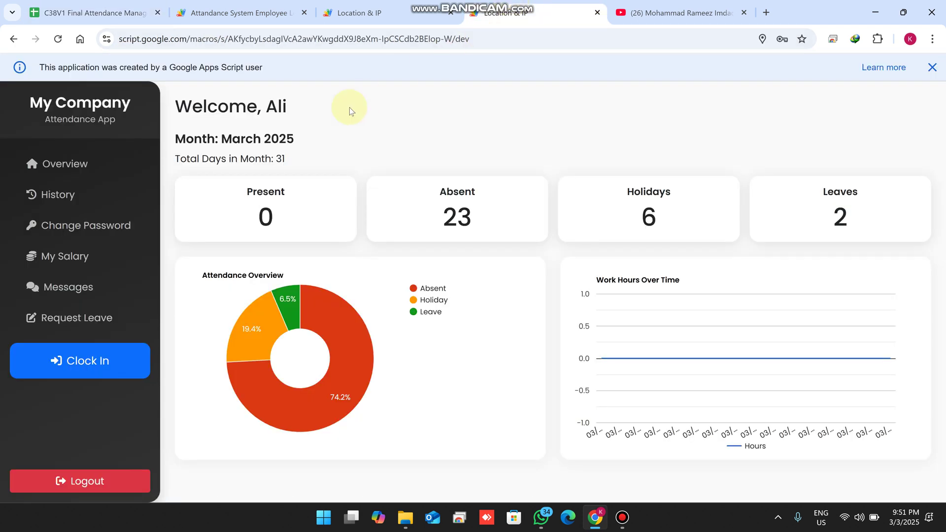
{"action": "left_click", "coordinate": [98, 13]}
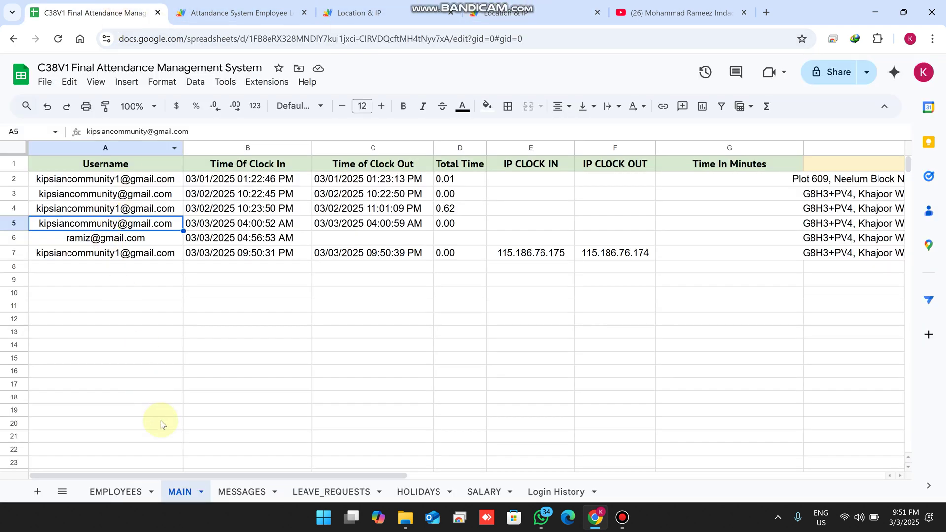
{"action": "left_click", "coordinate": [124, 488]}
{"action": "key", "text": "ctrl+c"}
{"action": "left_click", "coordinate": [183, 490]}
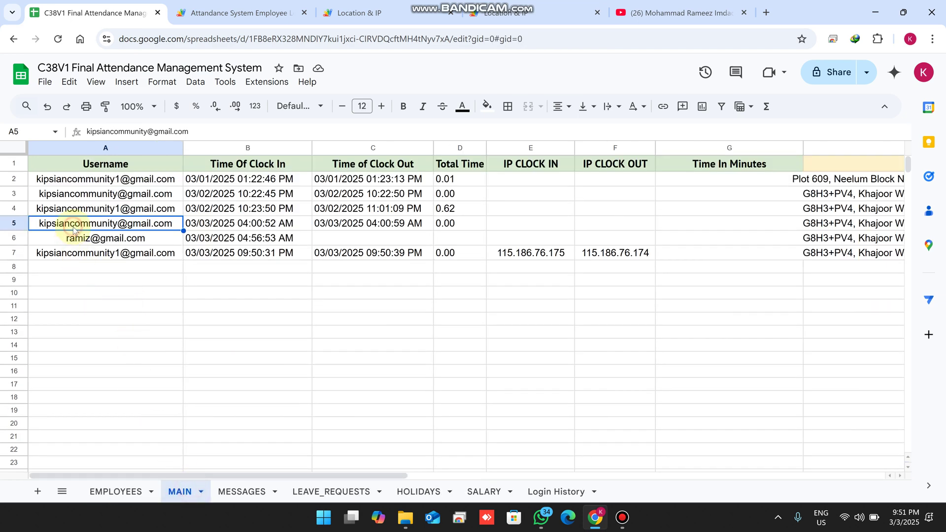
{"action": "left_click", "coordinate": [207, 226]}
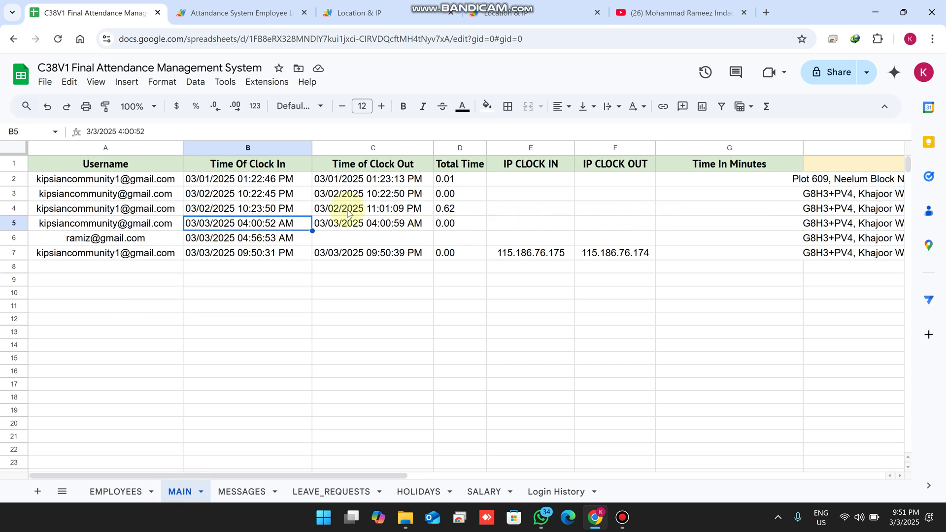
{"action": "left_click", "coordinate": [13, 223]}
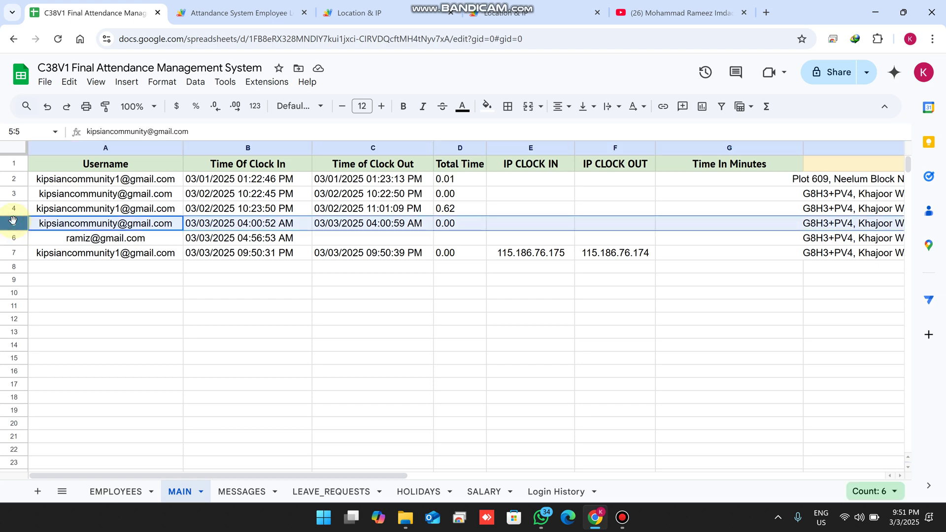
{"action": "key", "text": "Delete"}
{"action": "left_click", "coordinate": [396, 358]}
Step: Clock the employee in and straight back out, then view the spreadsheet
{"action": "left_click", "coordinate": [521, 14]}
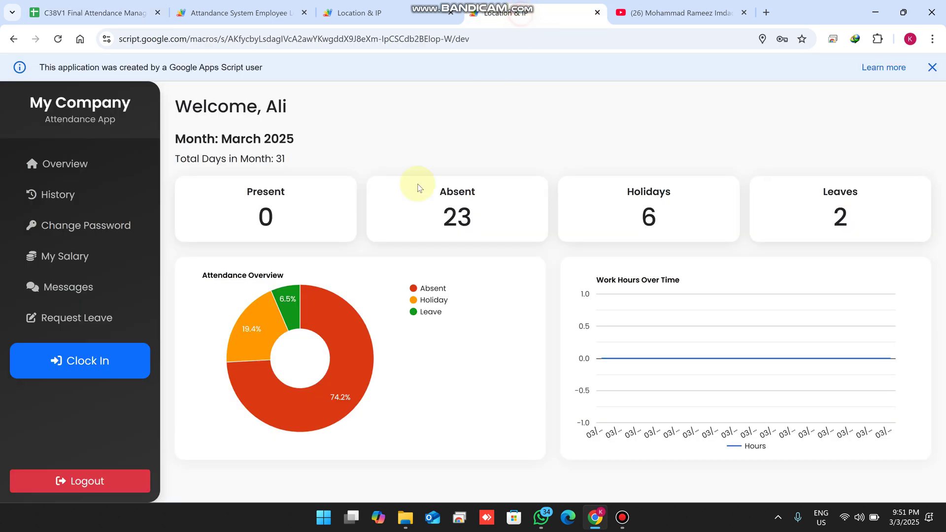
{"action": "left_click", "coordinate": [104, 358]}
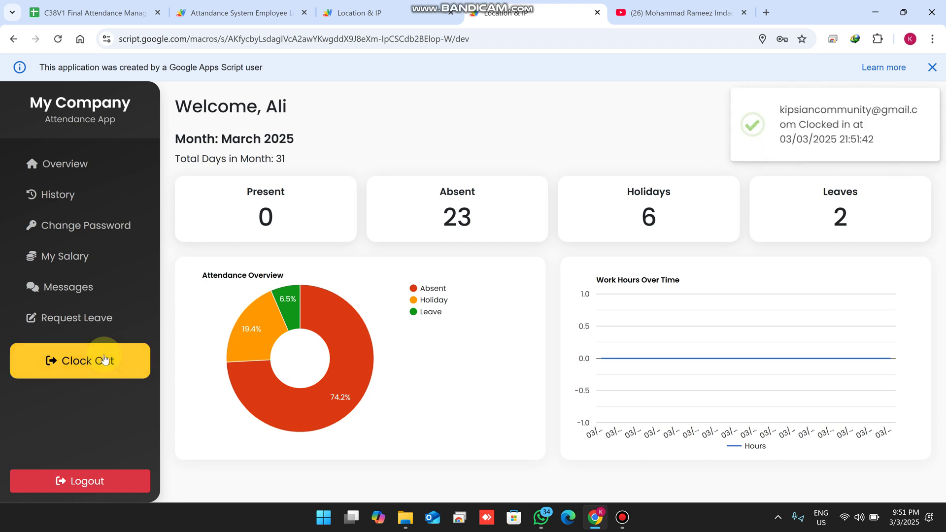
{"action": "left_click", "coordinate": [116, 377]}
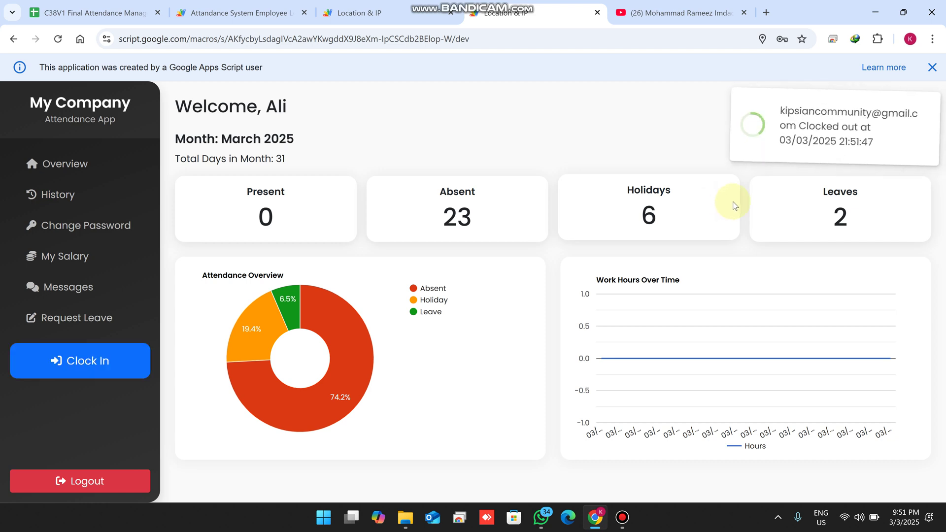
{"action": "left_click", "coordinate": [96, 7]}
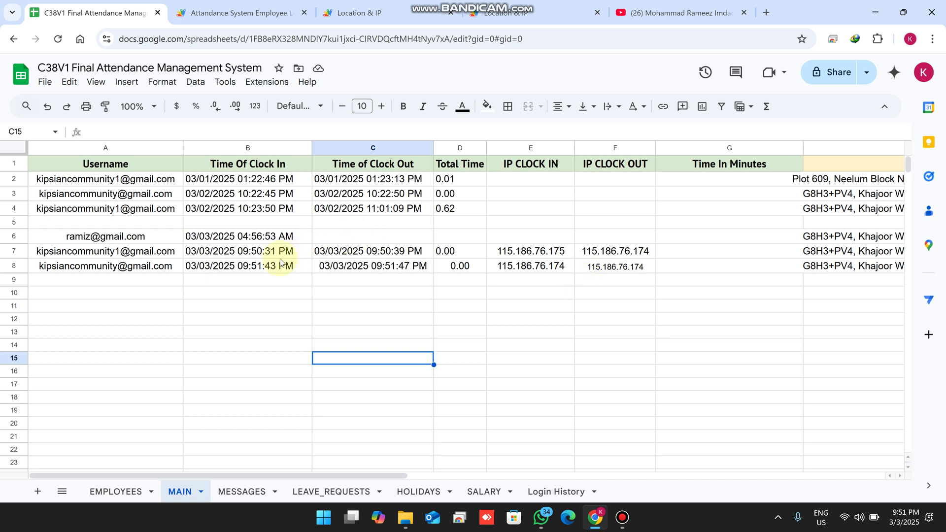
{"action": "left_click", "coordinate": [227, 266]}
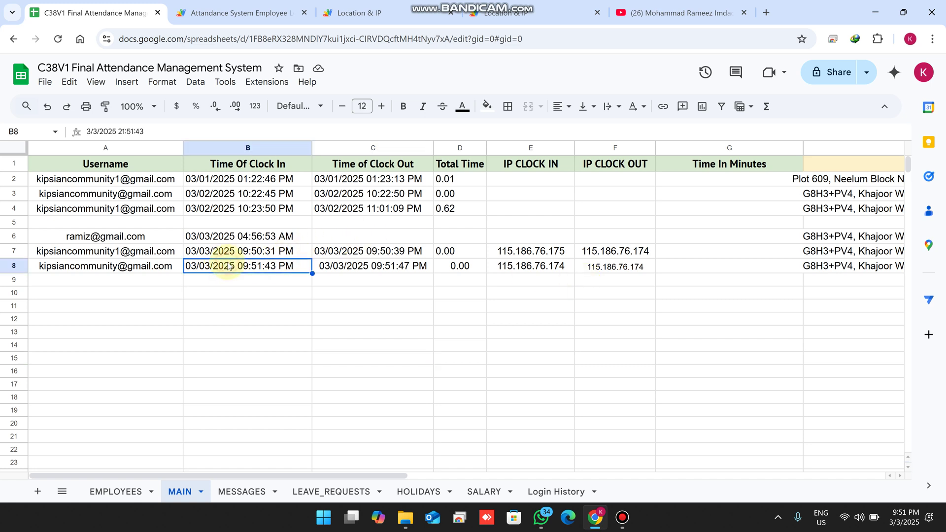
{"action": "left_click", "coordinate": [396, 273]}
{"action": "left_click", "coordinate": [537, 272]}
{"action": "left_click", "coordinate": [606, 272]}
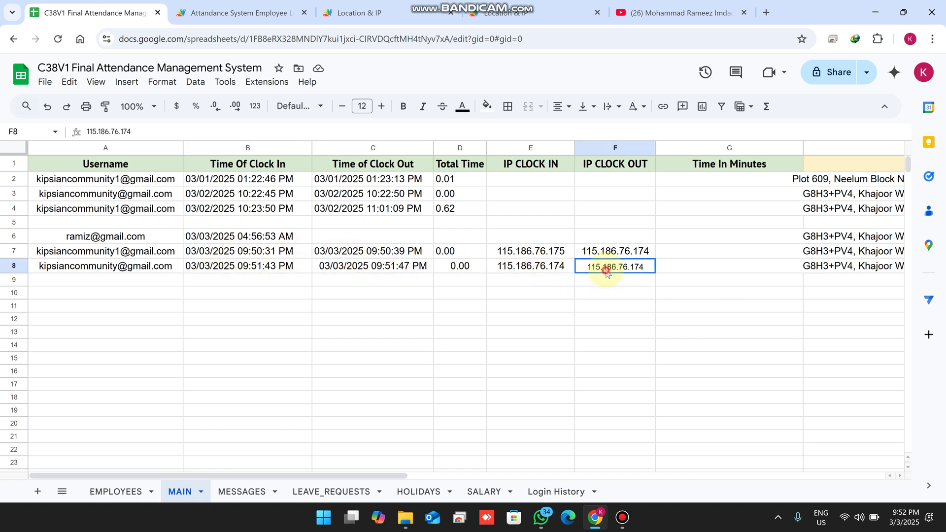
{"action": "left_click", "coordinate": [539, 4]}
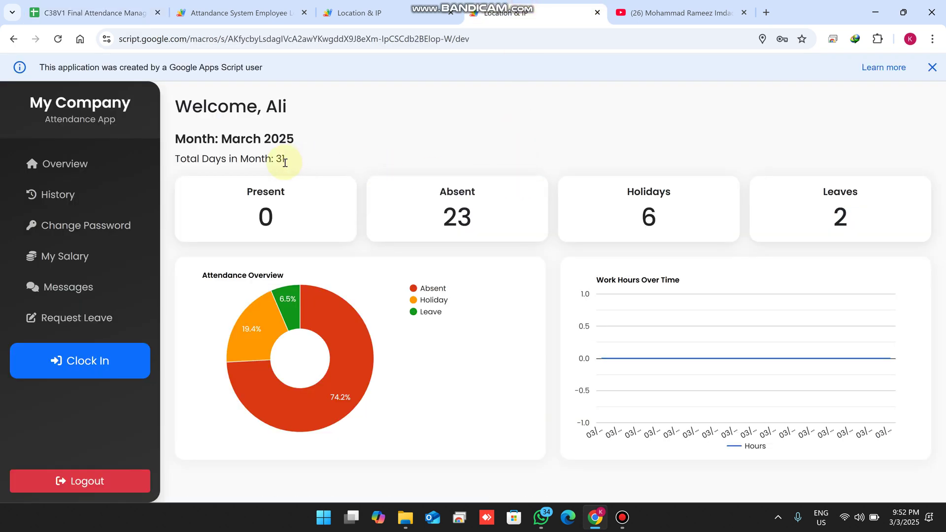
{"action": "left_click", "coordinate": [49, 164]}
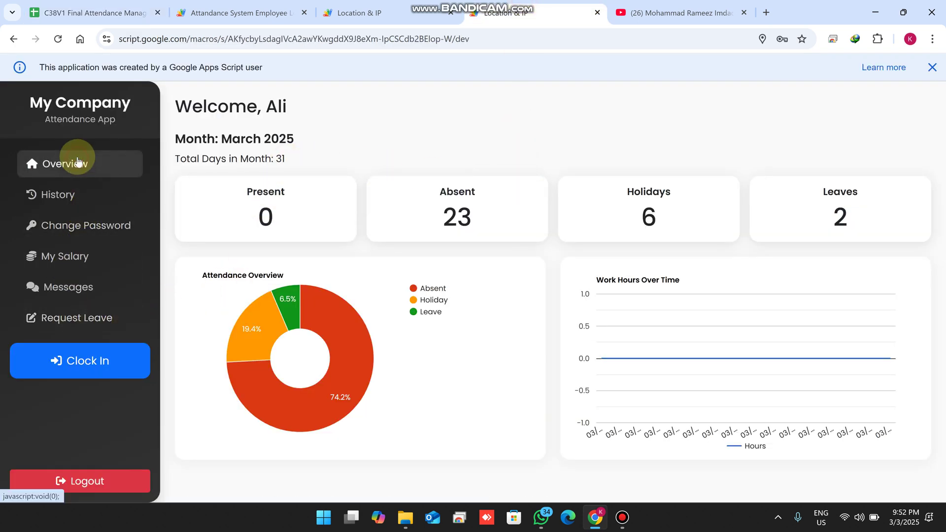
{"action": "left_click", "coordinate": [63, 195]}
{"action": "scroll", "coordinate": [719, 220], "scroll_direction": "down", "scroll_amount": 7}
{"action": "scroll", "coordinate": [719, 220], "scroll_direction": "down", "scroll_amount": 3}
{"action": "scroll", "coordinate": [729, 242], "scroll_direction": "up", "scroll_amount": 12}
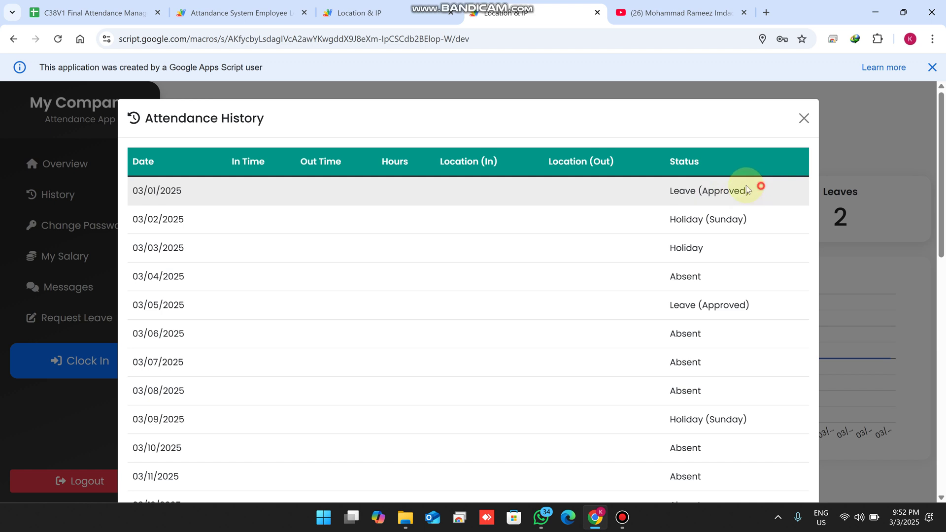
{"action": "left_click_drag", "start_coordinate": [759, 190], "coordinate": [634, 182]}
{"action": "left_click_drag", "start_coordinate": [766, 227], "coordinate": [649, 220]}
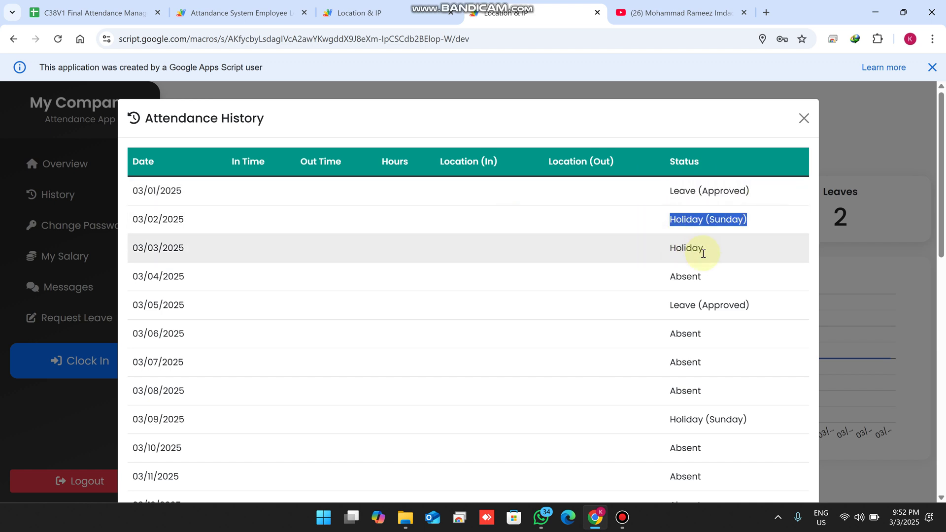
{"action": "left_click_drag", "start_coordinate": [703, 253], "coordinate": [660, 247]}
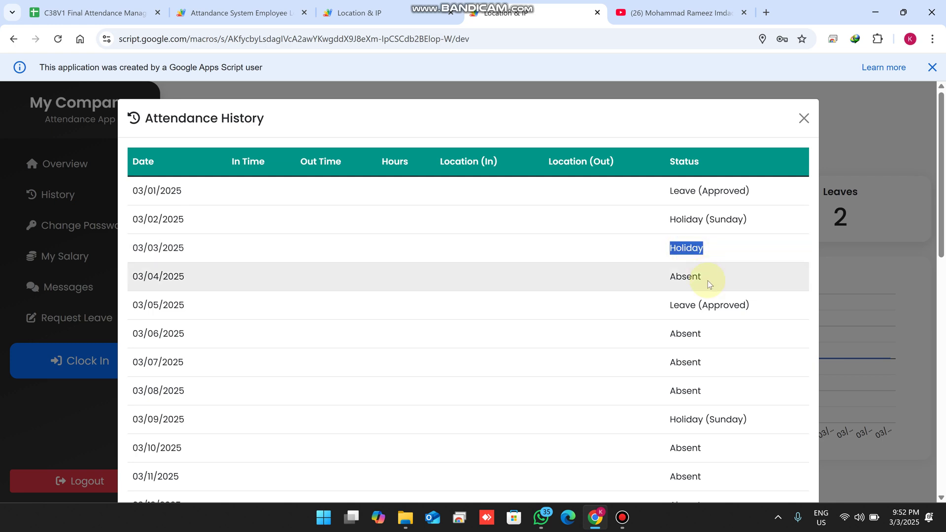
{"action": "left_click_drag", "start_coordinate": [707, 279], "coordinate": [669, 276]}
{"action": "left_click", "coordinate": [808, 120]}
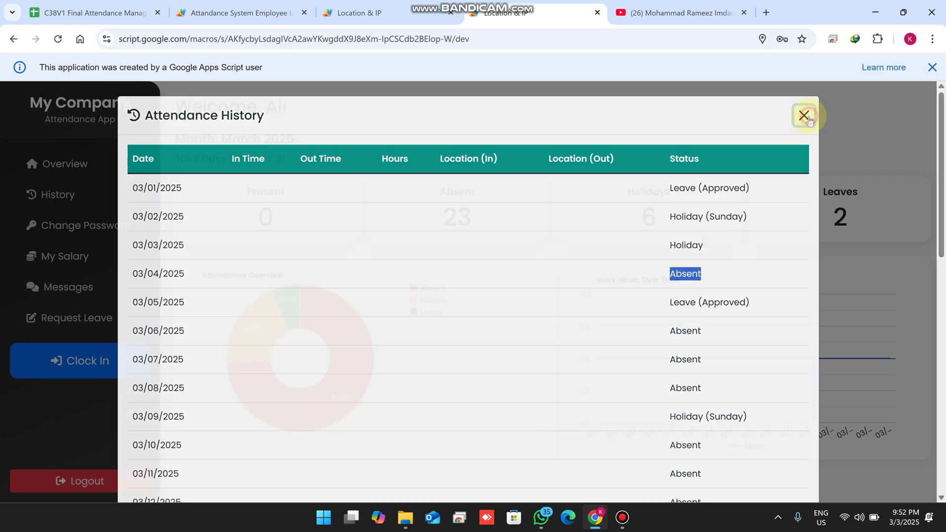
{"action": "left_click", "coordinate": [113, 362]}
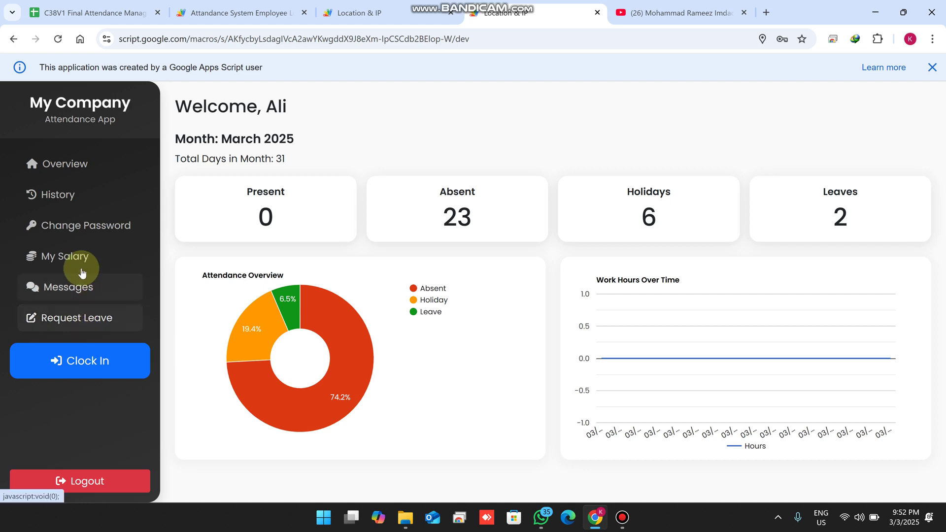
{"action": "left_click", "coordinate": [691, 4]}
{"action": "left_click", "coordinate": [532, 12]}
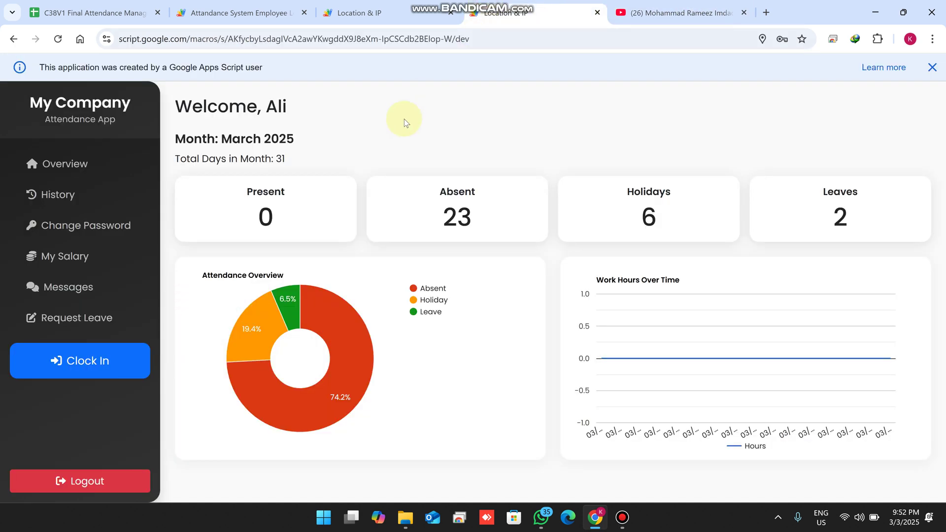
{"action": "left_click", "coordinate": [380, 11]}
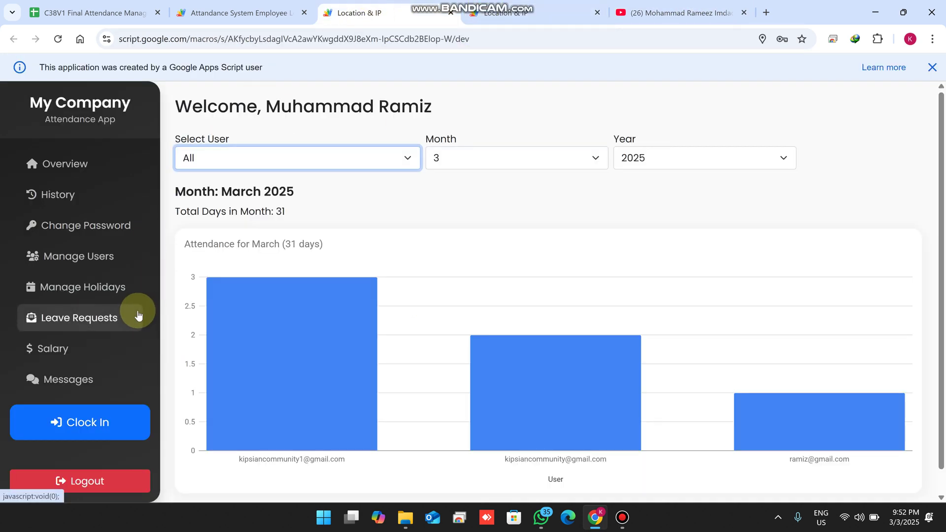
{"action": "left_click", "coordinate": [93, 386]}
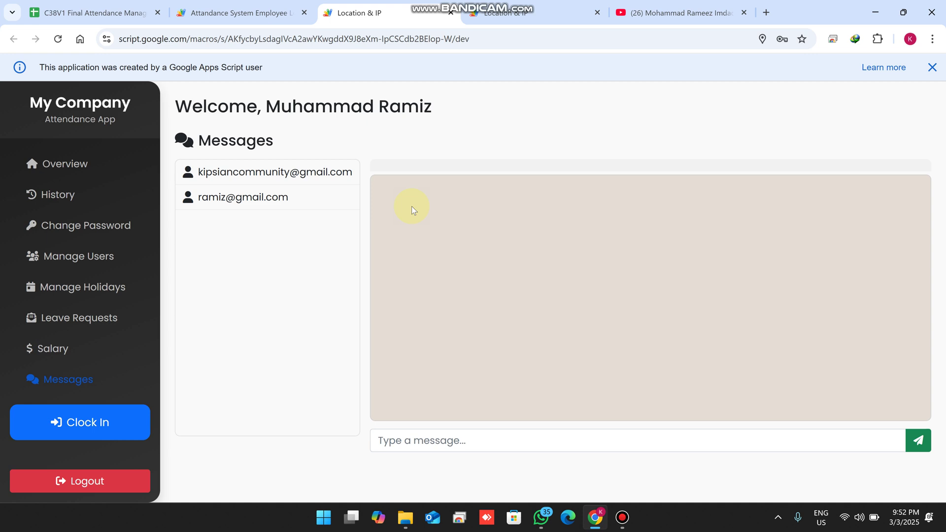
{"action": "left_click", "coordinate": [274, 178]}
{"action": "left_click", "coordinate": [552, 4]}
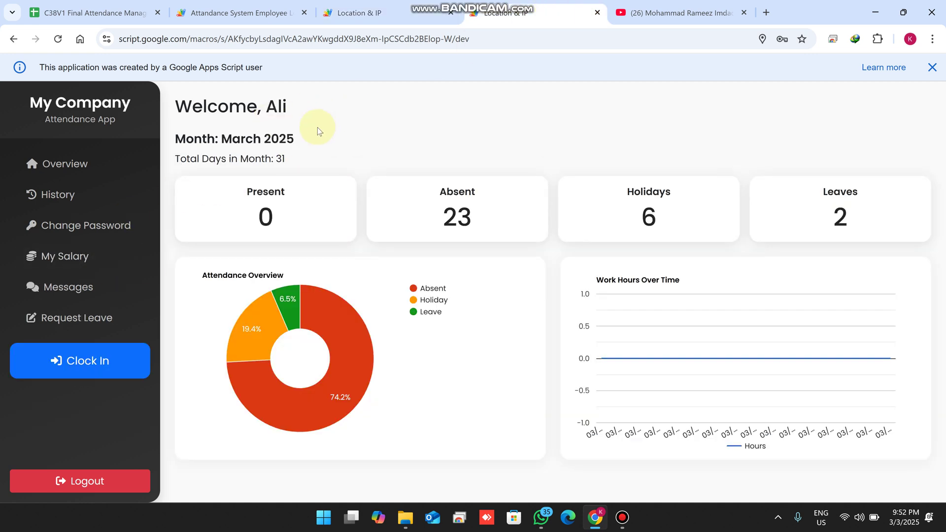
Step: Dismiss the Apps Script notice and send the admin the message 'Hi We are otside'
{"action": "left_click", "coordinate": [931, 69]}
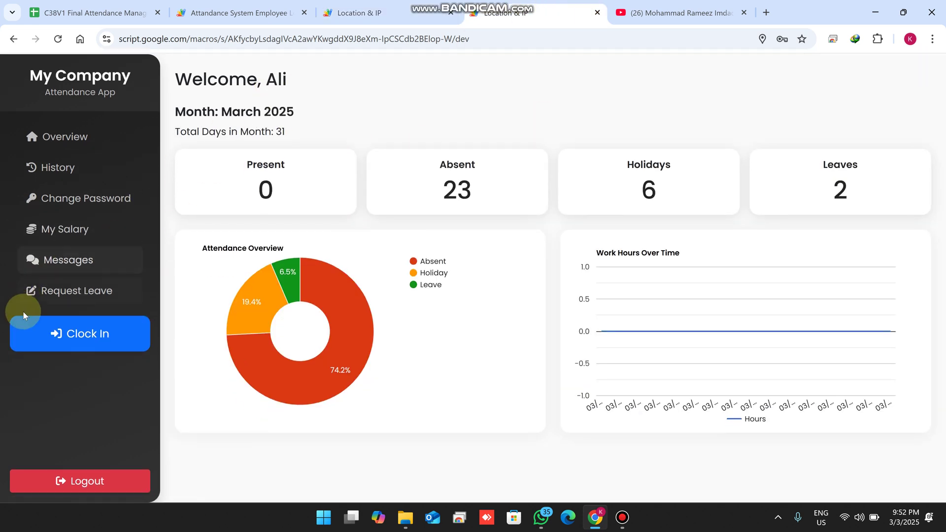
{"action": "left_click", "coordinate": [74, 264]}
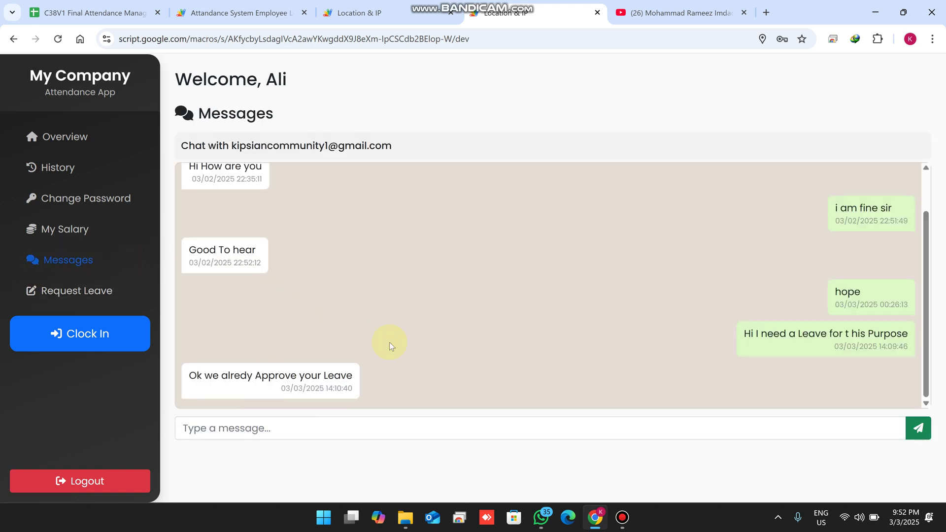
{"action": "scroll", "coordinate": [838, 202], "scroll_direction": "up", "scroll_amount": 1}
{"action": "left_click", "coordinate": [413, 427]}
{"action": "type", "text": "hl"}
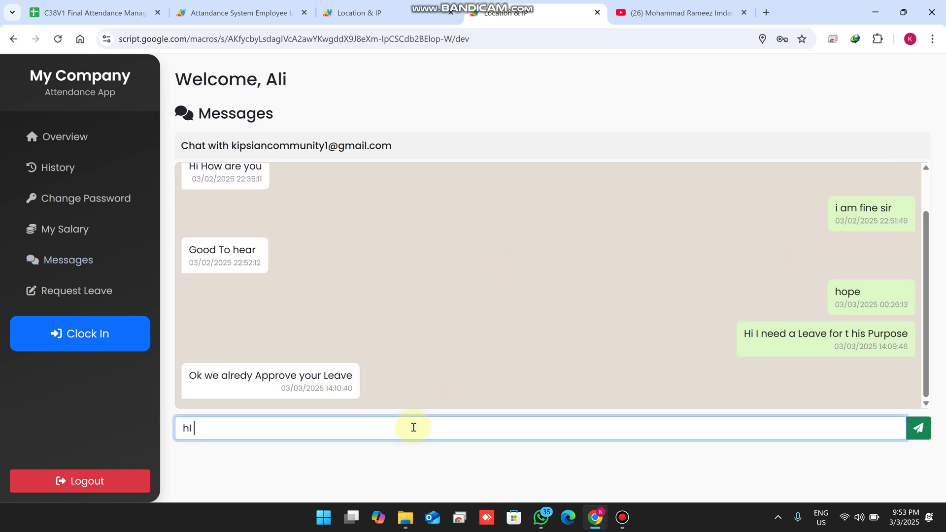
{"action": "key", "text": "BackSpace"}
{"action": "type", "text": "Hi We are otside"}
{"action": "left_click", "coordinate": [918, 428]}
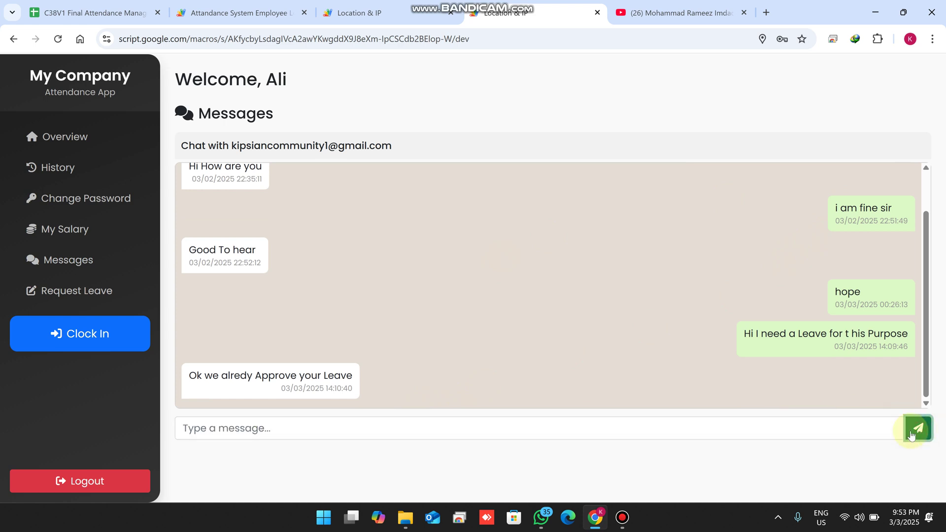
Step: Check row 11 of the MESSAGES sheet: sender, recipient, 'Hi We are otside' text and FALSE status
{"action": "key", "text": "ctrl+shift+Tab"}
{"action": "key", "text": "ctrl+shift+Tab"}
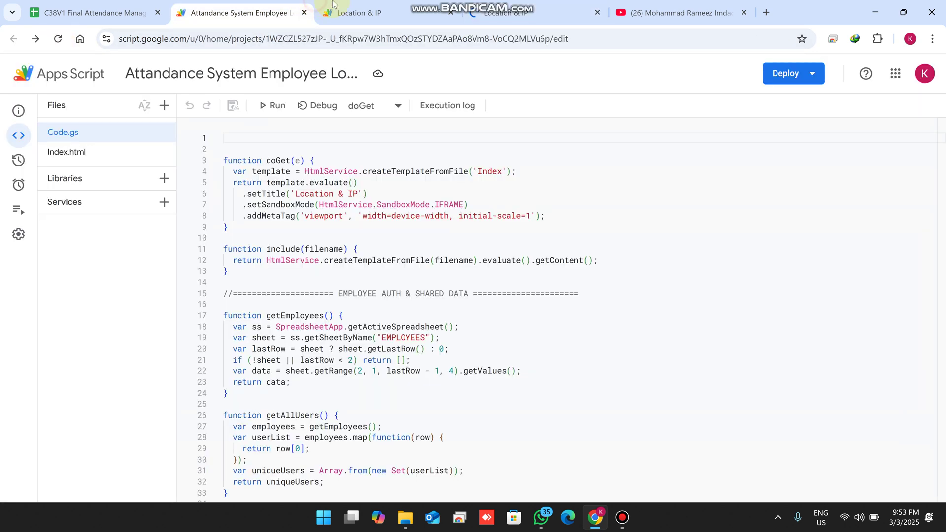
{"action": "key", "text": "ctrl+Tab"}
{"action": "key", "text": "ctrl+shift+Tab"}
{"action": "key", "text": "ctrl+shift+Tab"}
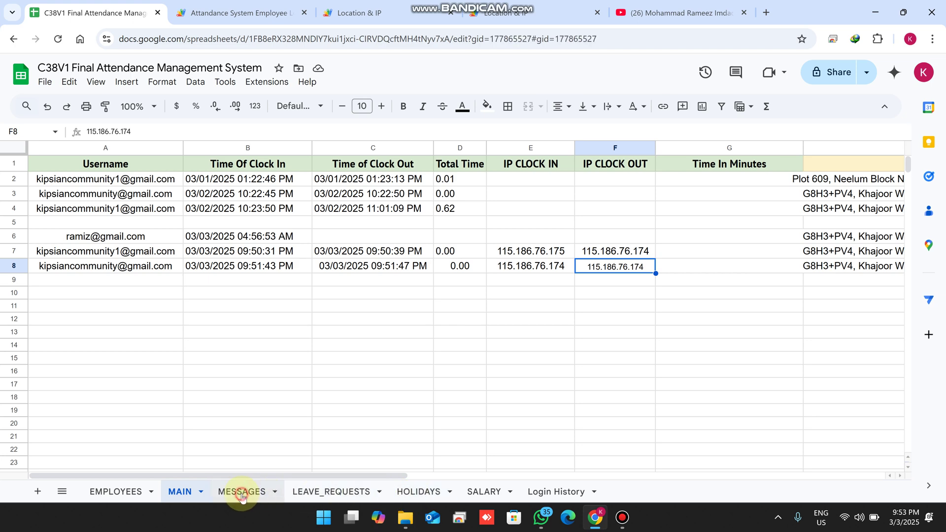
{"action": "left_click", "coordinate": [240, 491]}
{"action": "left_click_drag", "start_coordinate": [579, 295], "coordinate": [62, 298]}
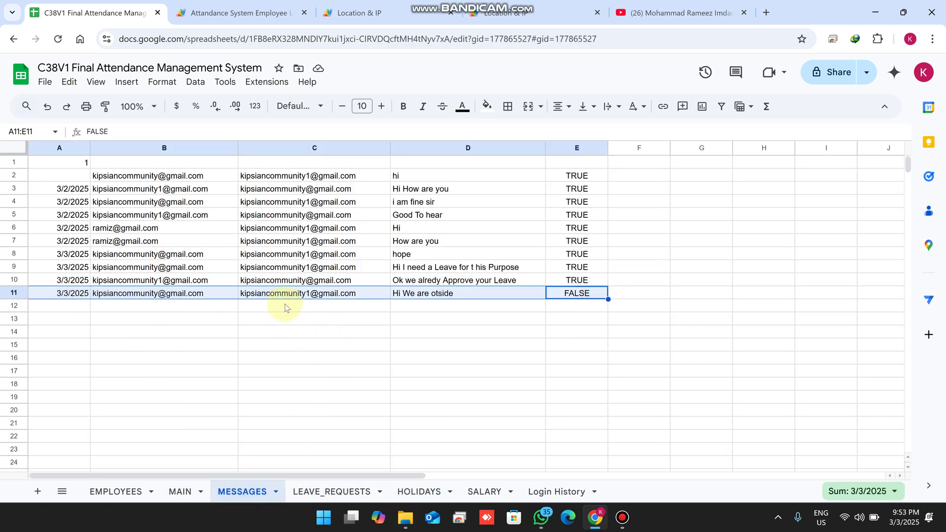
{"action": "left_click", "coordinate": [184, 296]}
{"action": "left_click", "coordinate": [294, 295]}
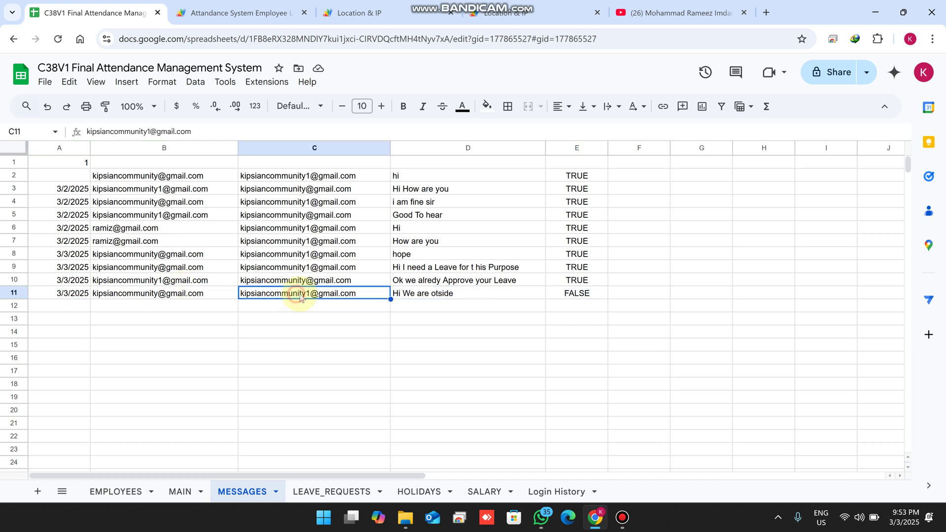
{"action": "left_click", "coordinate": [445, 295]}
{"action": "left_click", "coordinate": [581, 295]}
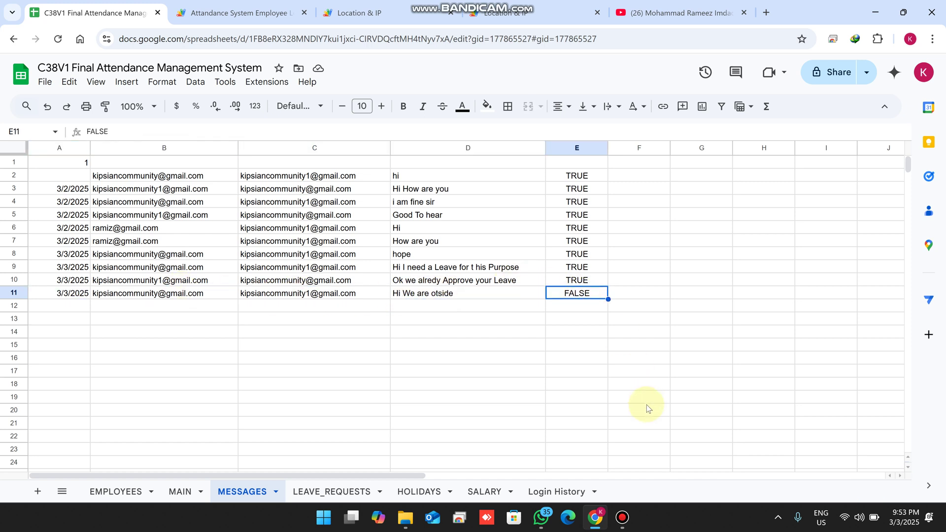
{"action": "left_click", "coordinate": [389, 13]}
Step: Sign in to the admin dashboard with the saved admin login
{"action": "left_click", "coordinate": [474, 308]}
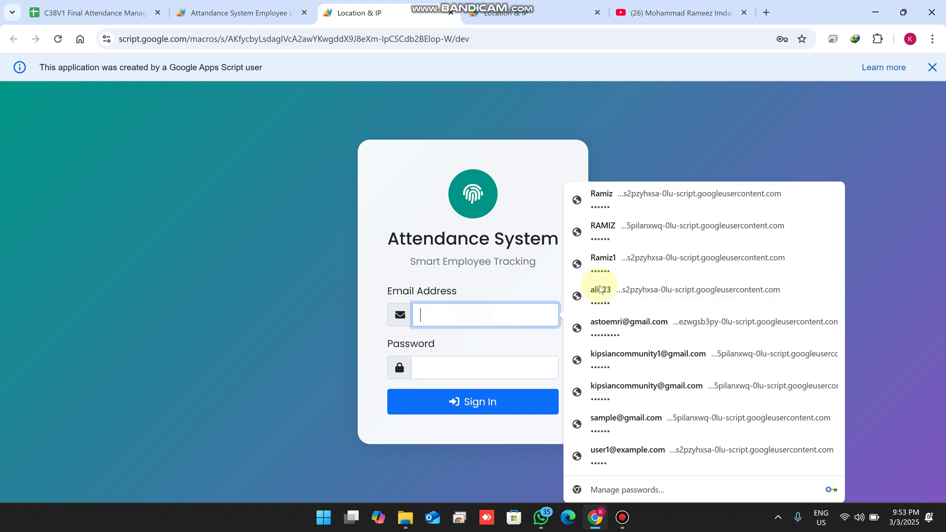
{"action": "left_click", "coordinate": [658, 363]}
{"action": "left_click", "coordinate": [502, 404]}
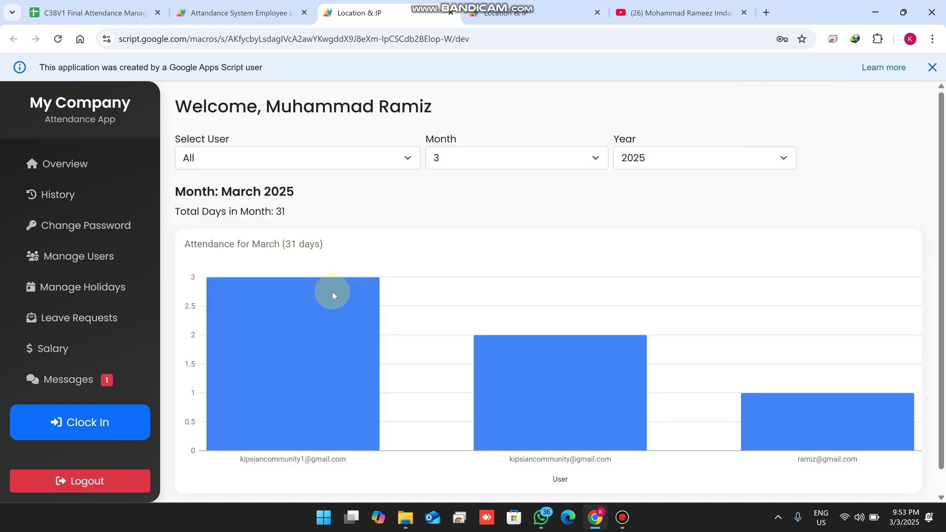
Step: Reply 'OKh got it' in the admin's chat with the employee
{"action": "left_click", "coordinate": [111, 389]}
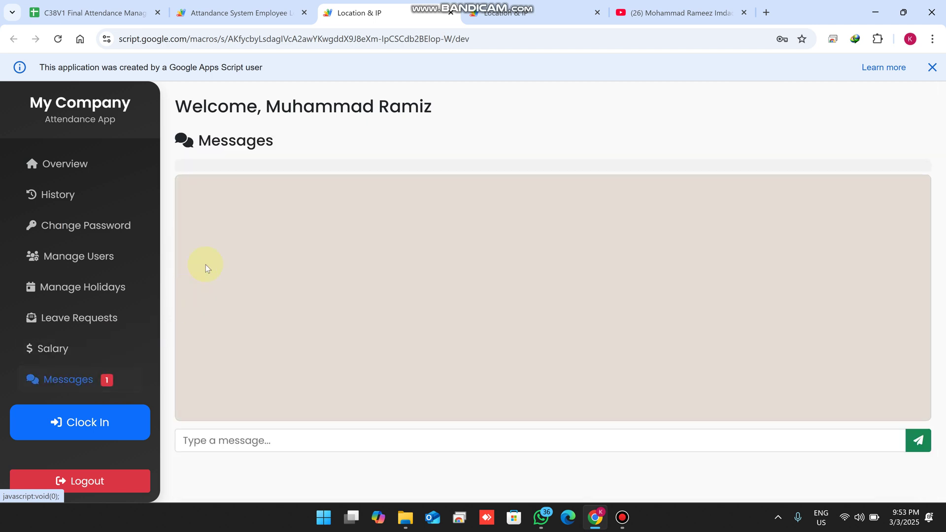
{"action": "left_click", "coordinate": [256, 176]}
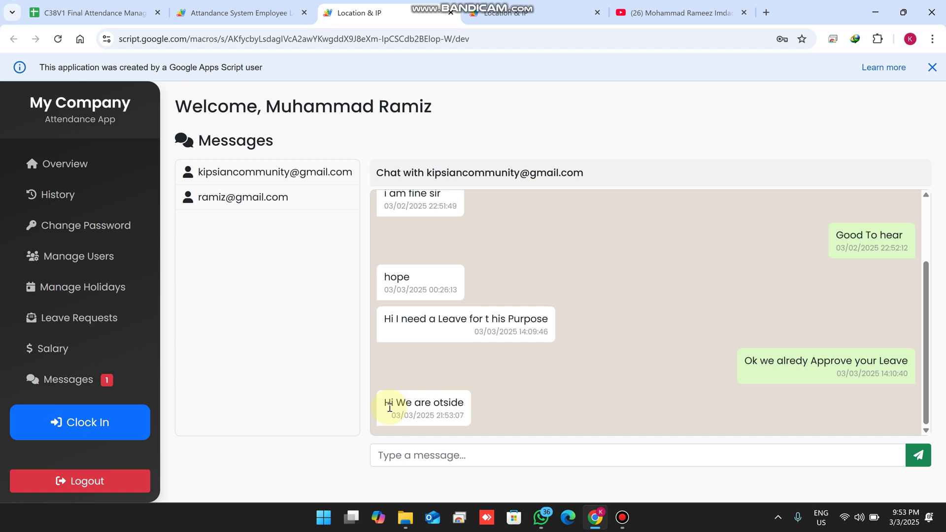
{"action": "left_click", "coordinate": [457, 465]}
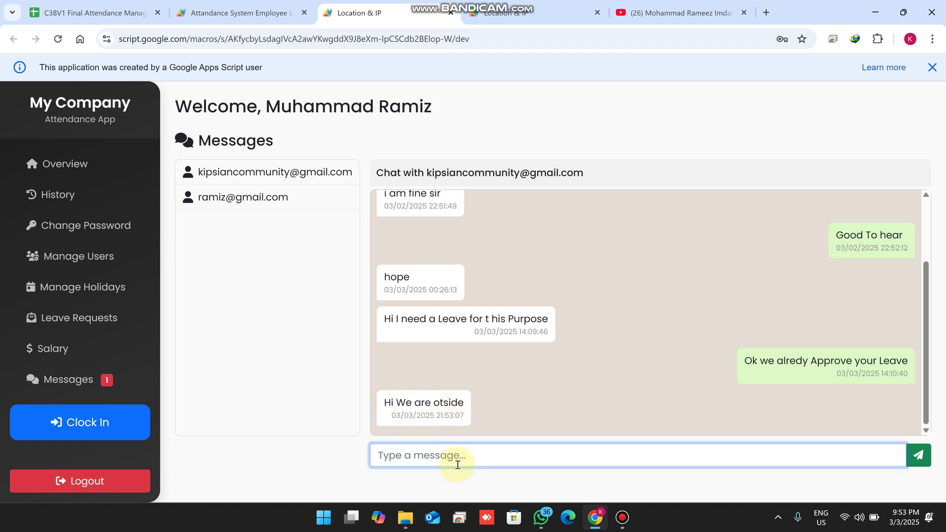
{"action": "type", "text": "OKh got it"}
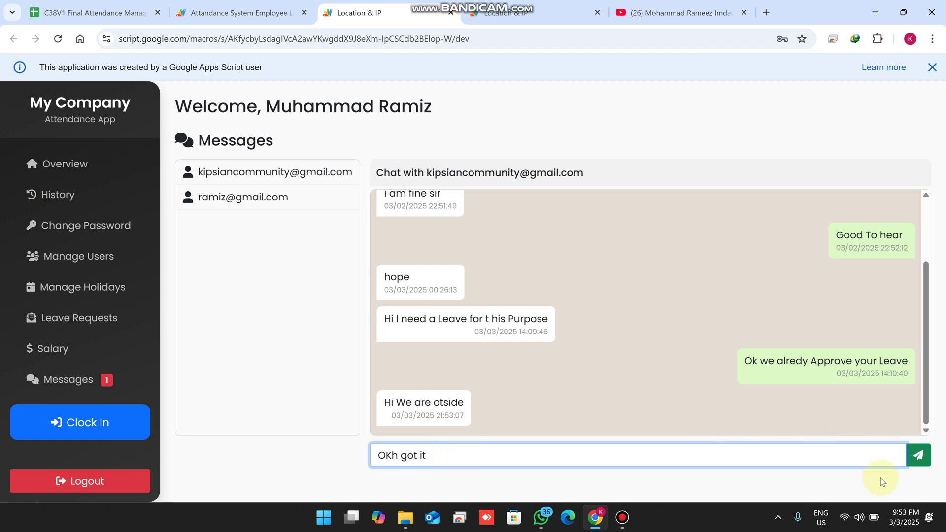
{"action": "left_click", "coordinate": [917, 454]}
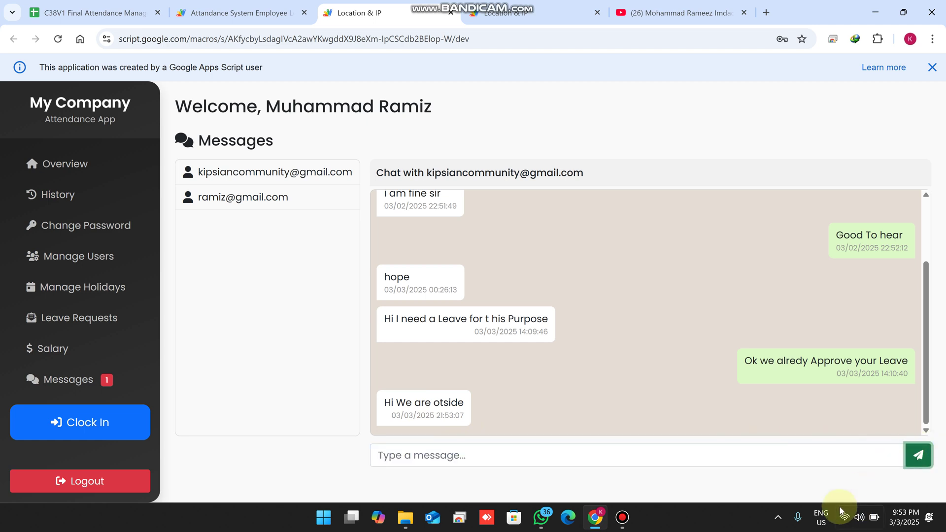
{"action": "left_click", "coordinate": [549, 11]}
Step: Sign in as the employee with the saved login and view the admin's 'OKh got it' chat reply
{"action": "left_click", "coordinate": [460, 314]}
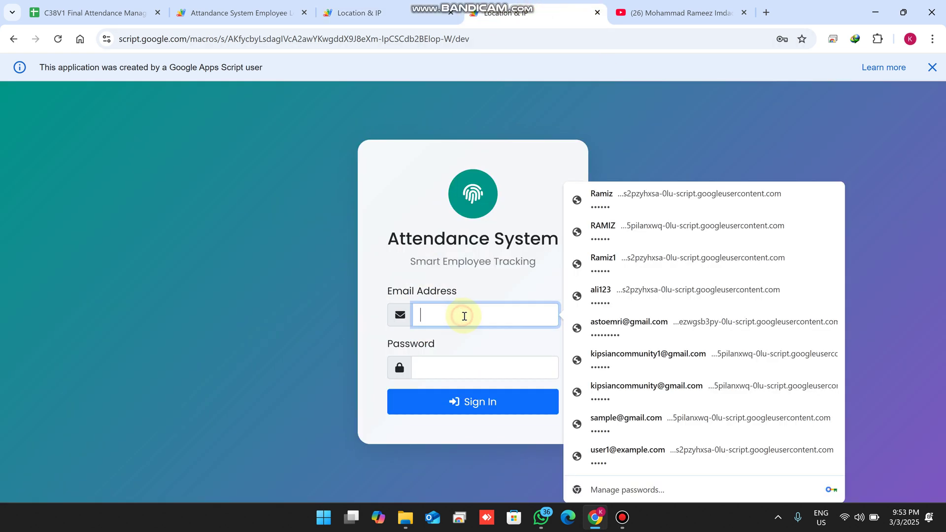
{"action": "left_click", "coordinate": [648, 387]}
{"action": "left_click", "coordinate": [523, 400]}
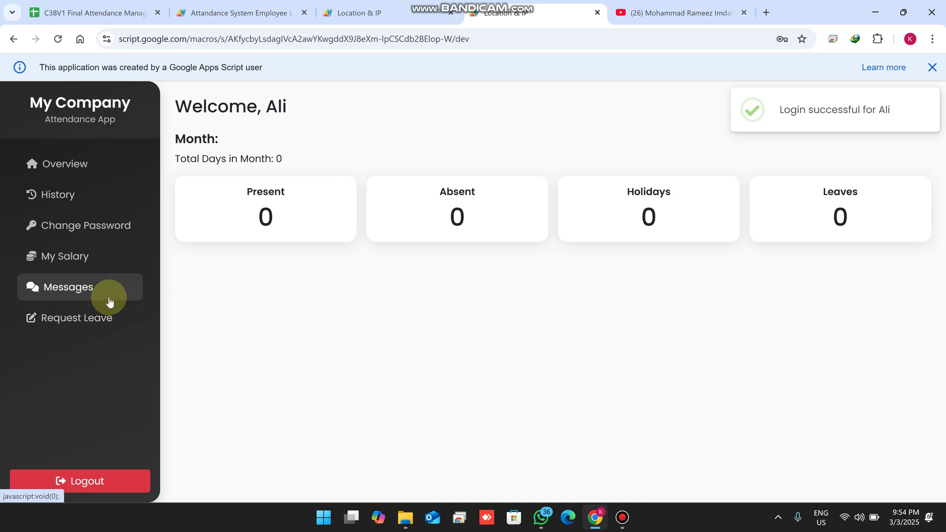
{"action": "left_click", "coordinate": [85, 295]}
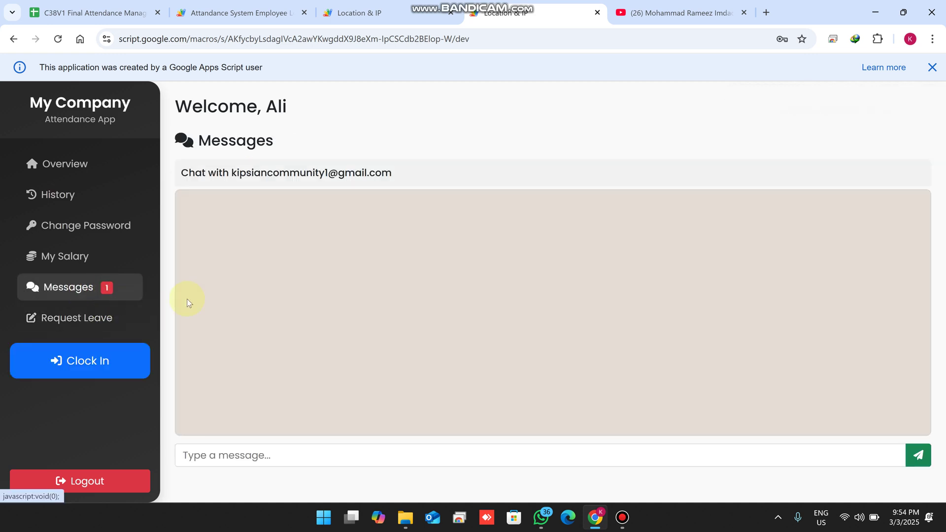
{"action": "left_click", "coordinate": [81, 320]}
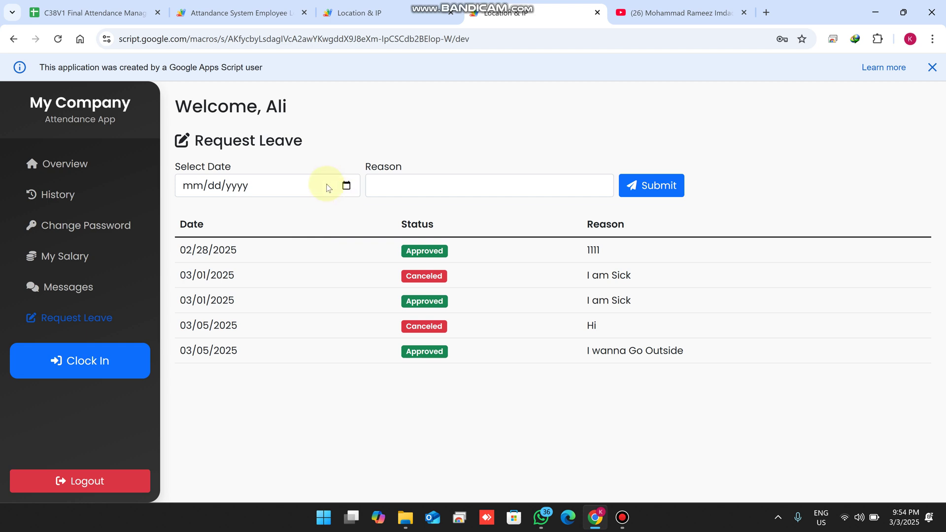
Step: Submit a leave request for 03/19/2025 with reason 'Need for Marriage Cerememony'
{"action": "left_click", "coordinate": [347, 185]}
{"action": "left_click", "coordinate": [242, 303]}
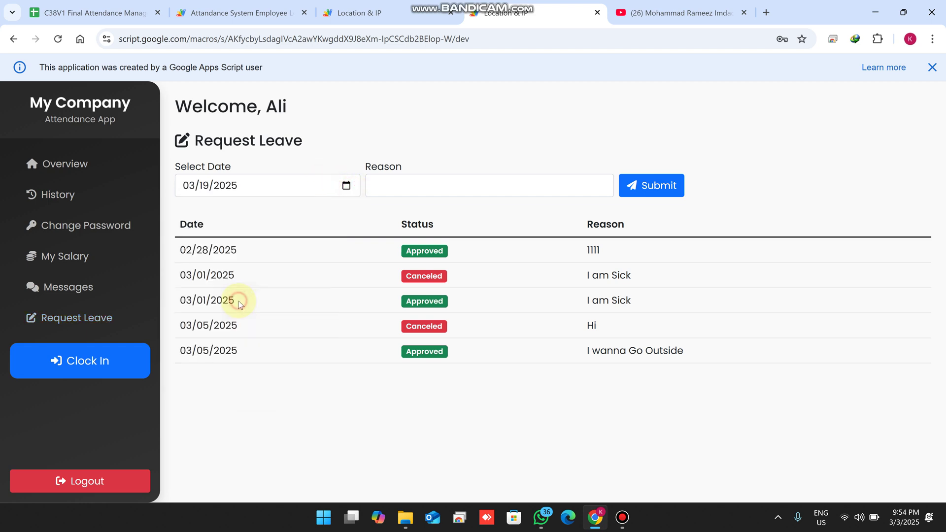
{"action": "left_click", "coordinate": [411, 176]}
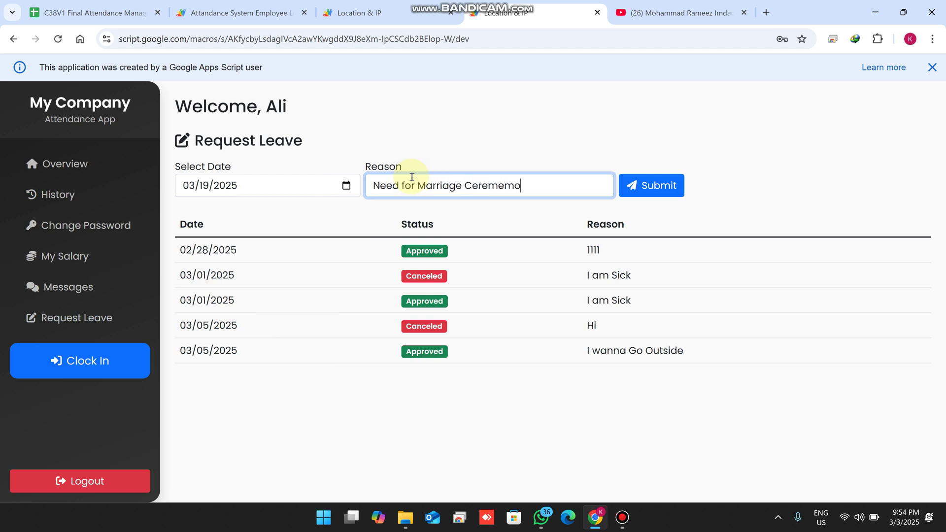
{"action": "left_click", "coordinate": [646, 185]}
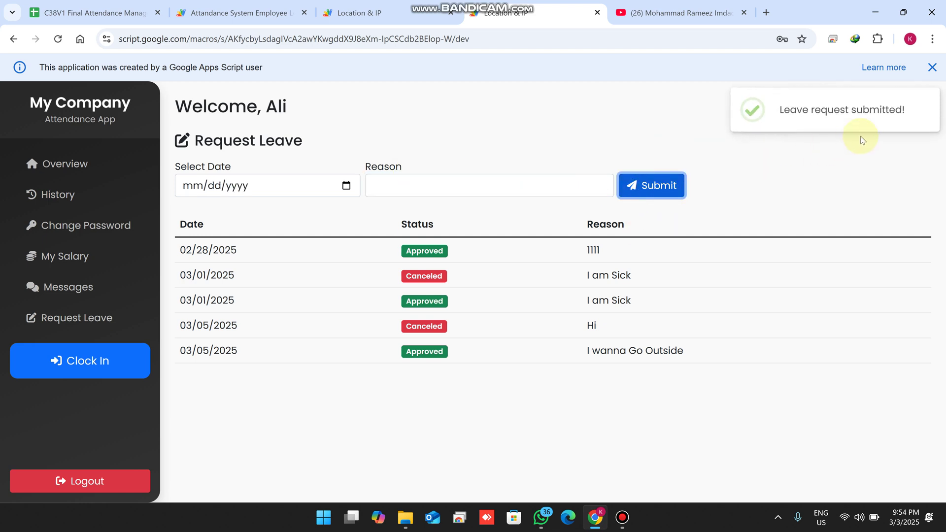
{"action": "left_click", "coordinate": [348, 13]}
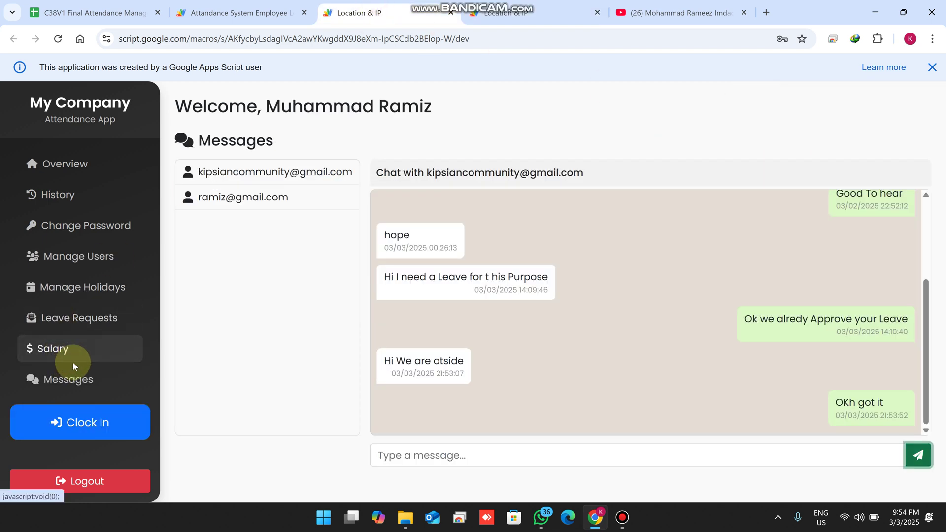
Step: Open the admin's Leave Requests, try the User Filter, and search for 'pending'
{"action": "left_click", "coordinate": [85, 321]}
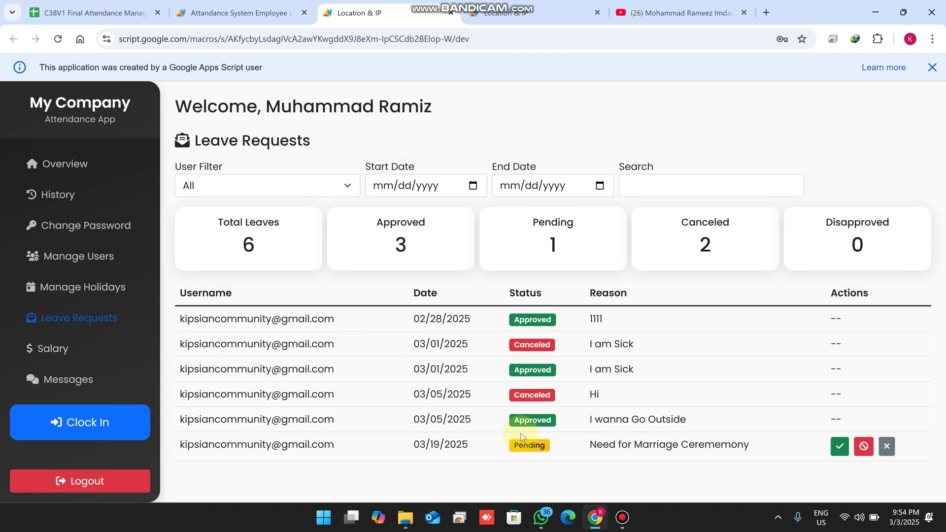
{"action": "double_click", "coordinate": [532, 451]}
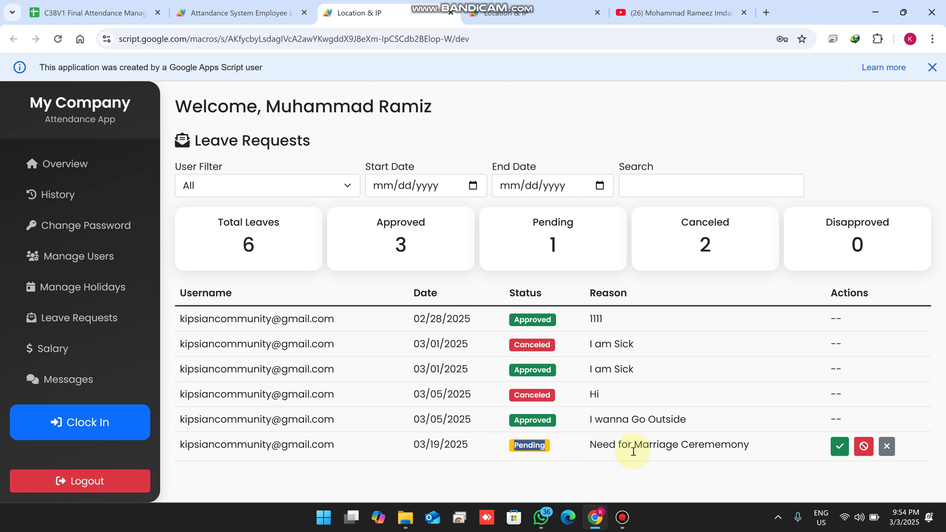
{"action": "left_click", "coordinate": [244, 185]}
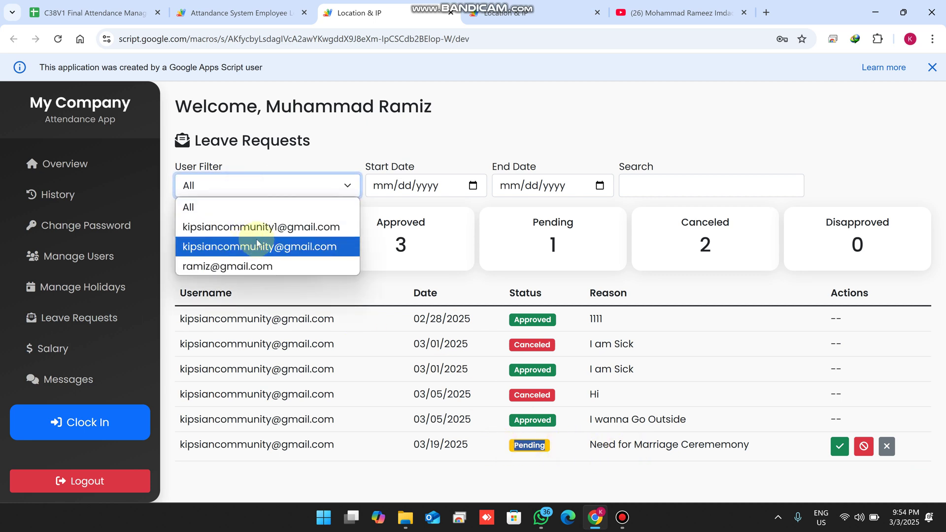
{"action": "left_click", "coordinate": [687, 182]}
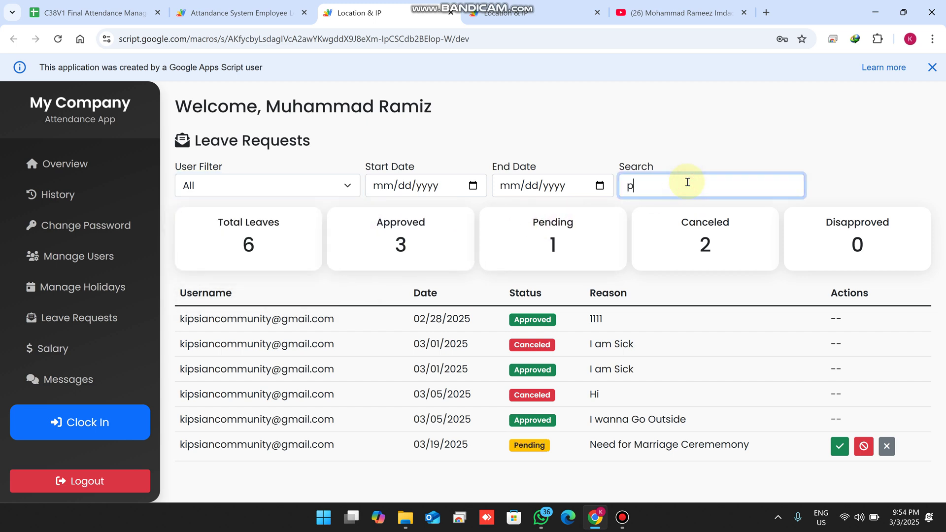
{"action": "type", "text": "pending"}
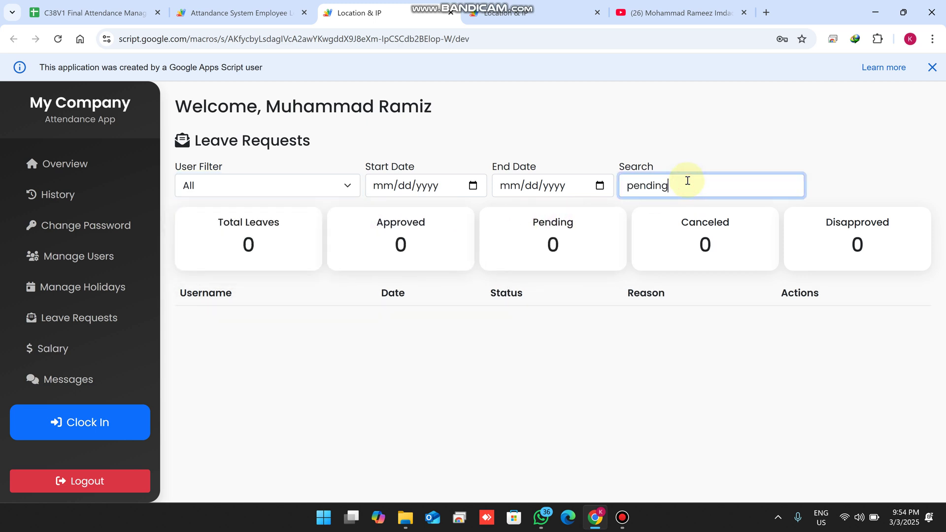
{"action": "left_click_drag", "start_coordinate": [692, 186], "coordinate": [606, 186]}
Step: Clear the search and approve the pending 03/19/2025 marriage ceremony leave
{"action": "key", "text": "BackSpace"}
{"action": "left_click", "coordinate": [755, 123]}
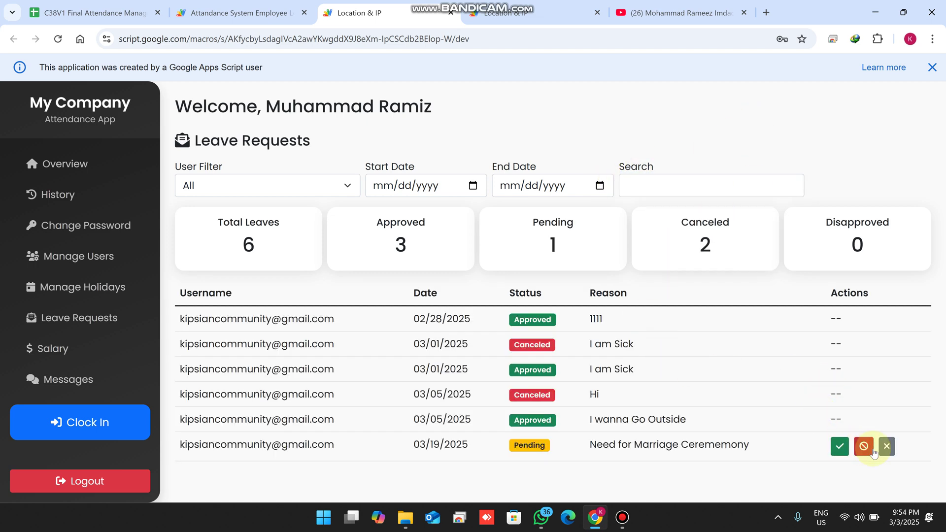
{"action": "left_click", "coordinate": [838, 449]}
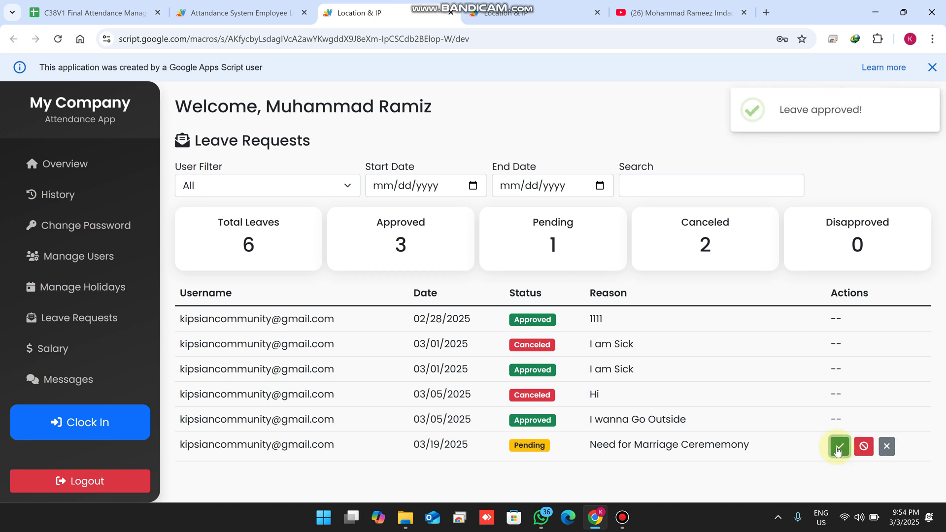
{"action": "left_click", "coordinate": [537, 12]}
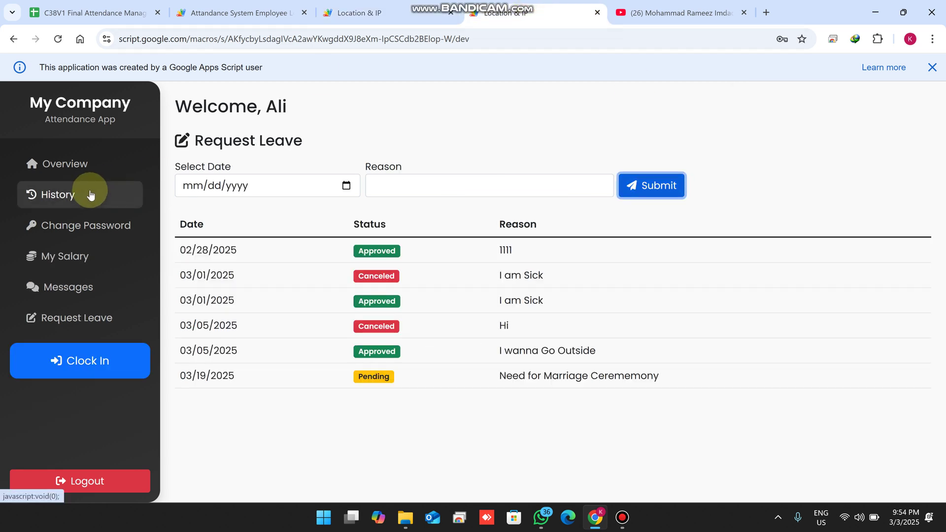
Step: Check the employee's attendance history for the now-approved March 19 leave
{"action": "left_click", "coordinate": [54, 194]}
{"action": "scroll", "coordinate": [370, 276], "scroll_direction": "down", "scroll_amount": 6}
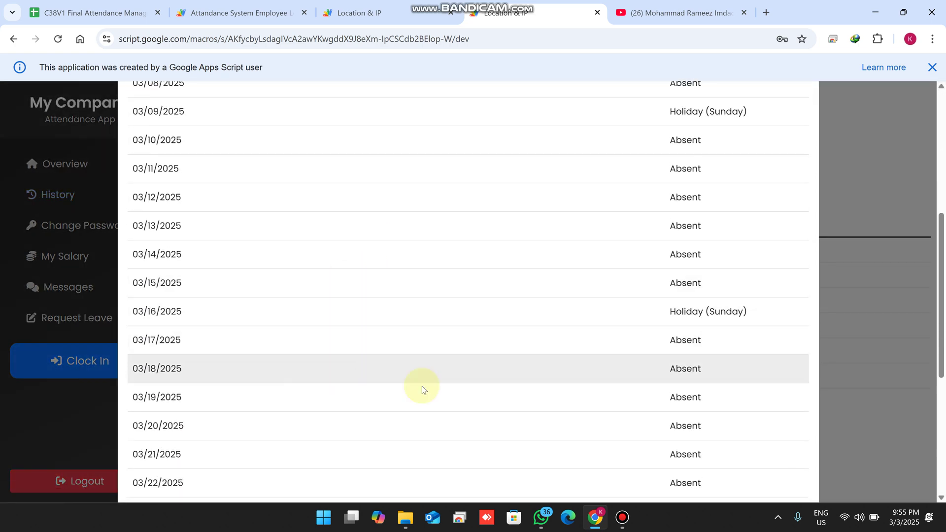
{"action": "scroll", "coordinate": [753, 245], "scroll_direction": "up", "scroll_amount": 6}
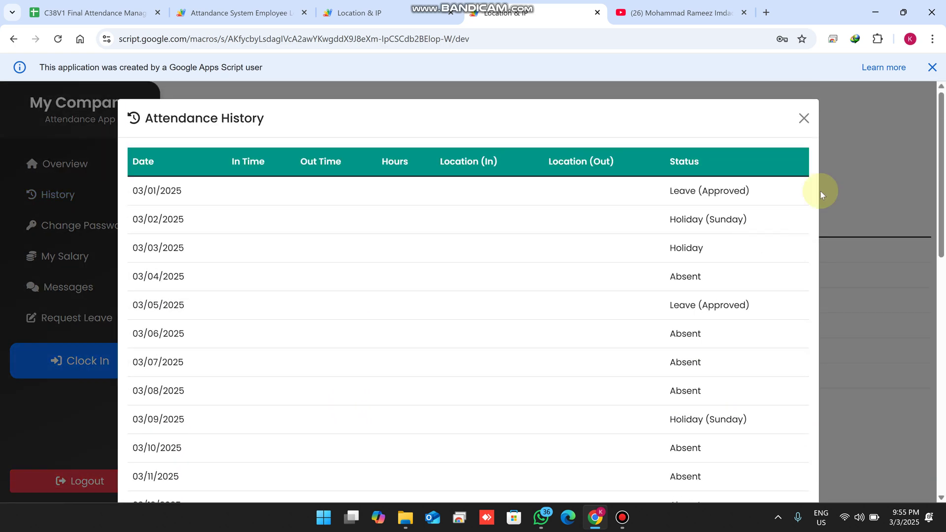
{"action": "left_click", "coordinate": [802, 118]}
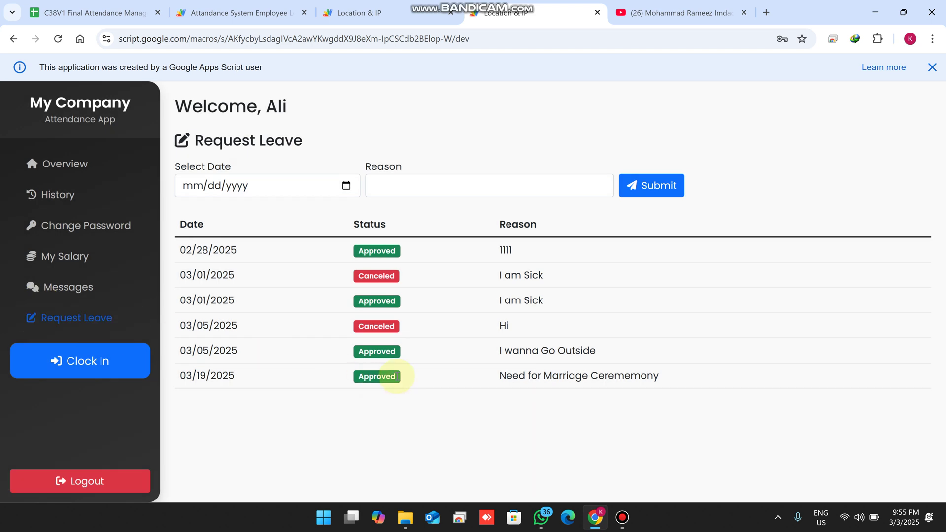
{"action": "left_click_drag", "start_coordinate": [400, 379], "coordinate": [340, 349]}
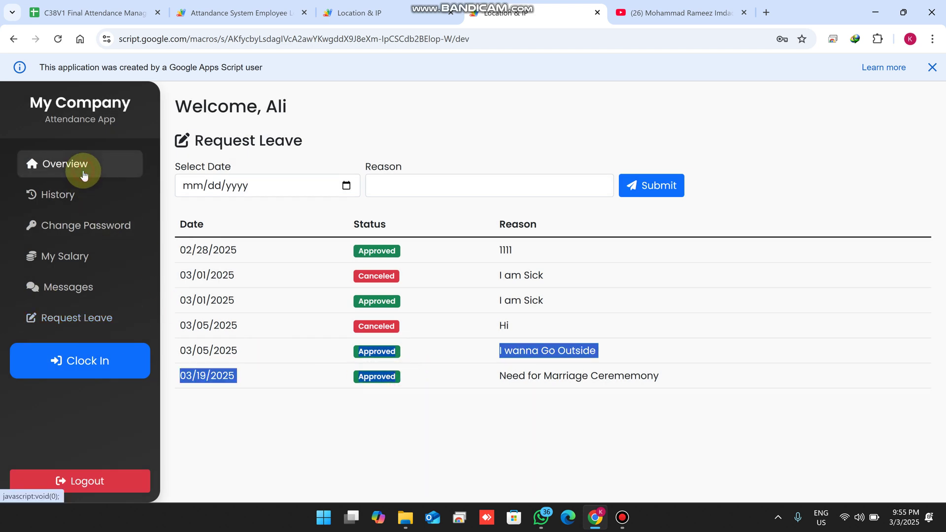
Step: Review the employee's overview dashboard showing the updated Leaves count of 3
{"action": "left_click", "coordinate": [84, 173]}
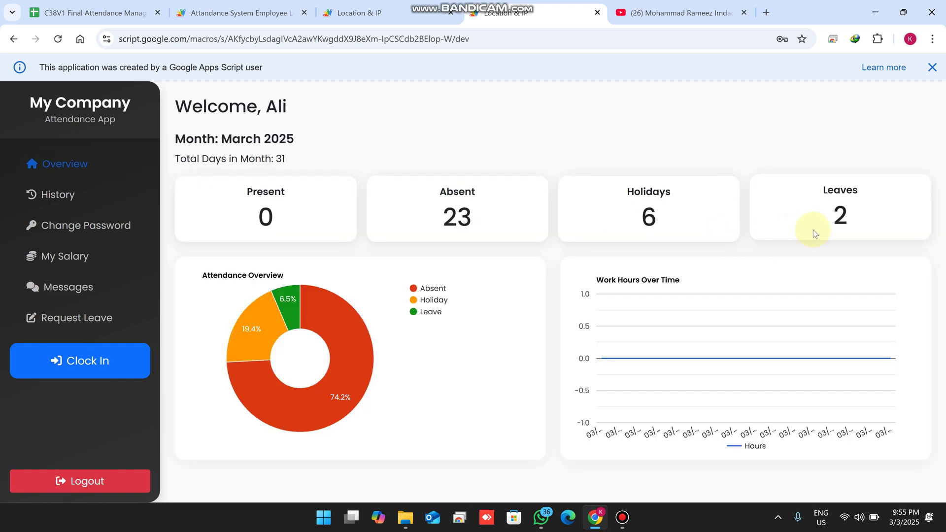
{"action": "left_click", "coordinate": [844, 220]}
{"action": "left_click_drag", "start_coordinate": [843, 220], "coordinate": [817, 192]}
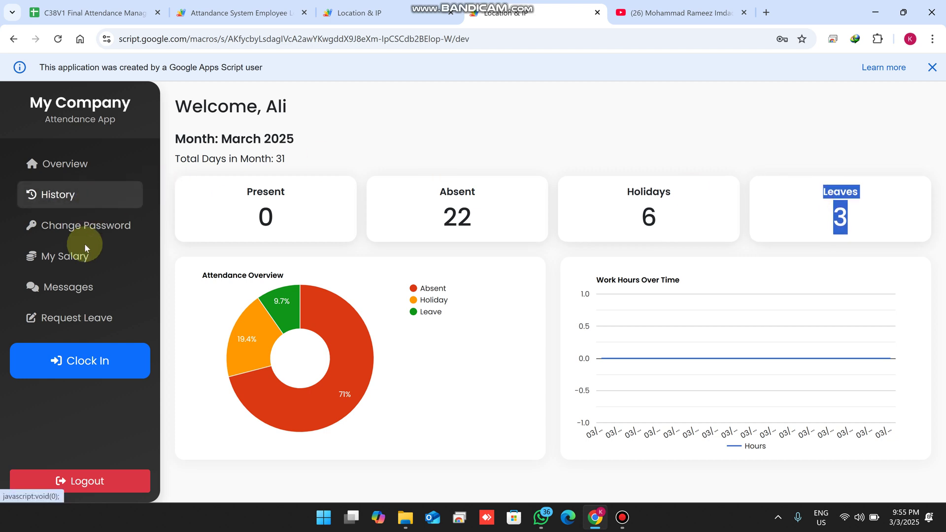
{"action": "left_click", "coordinate": [64, 197]}
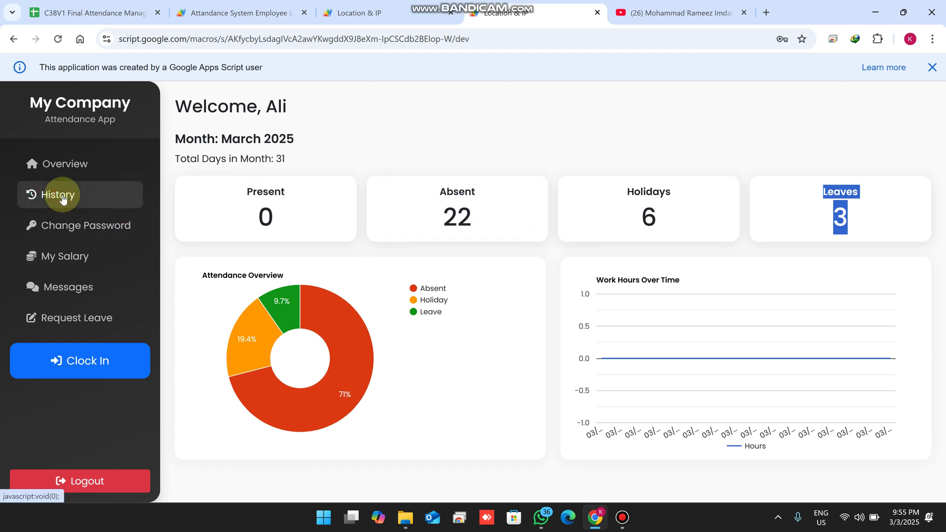
Step: Dismiss the Change Password form unchanged and view the employee's two 7600 salary records
{"action": "left_click", "coordinate": [60, 225]}
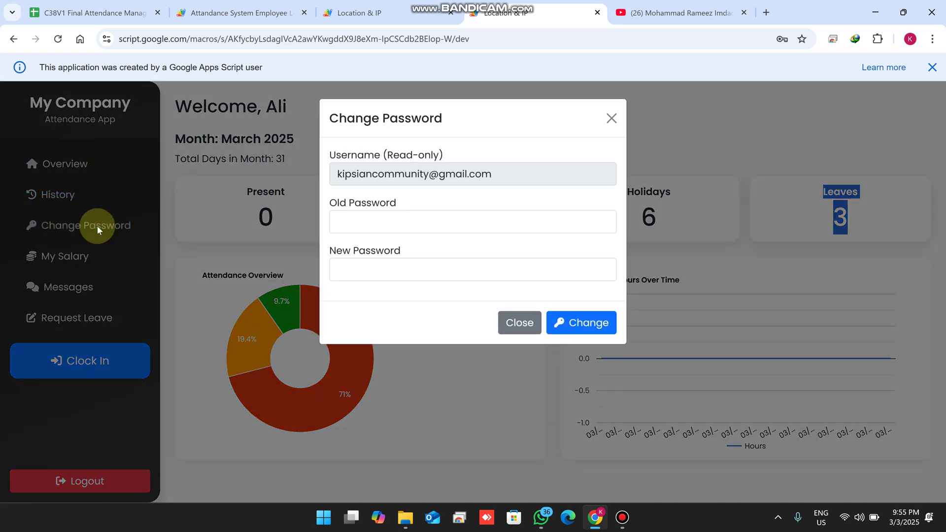
{"action": "left_click", "coordinate": [370, 225]}
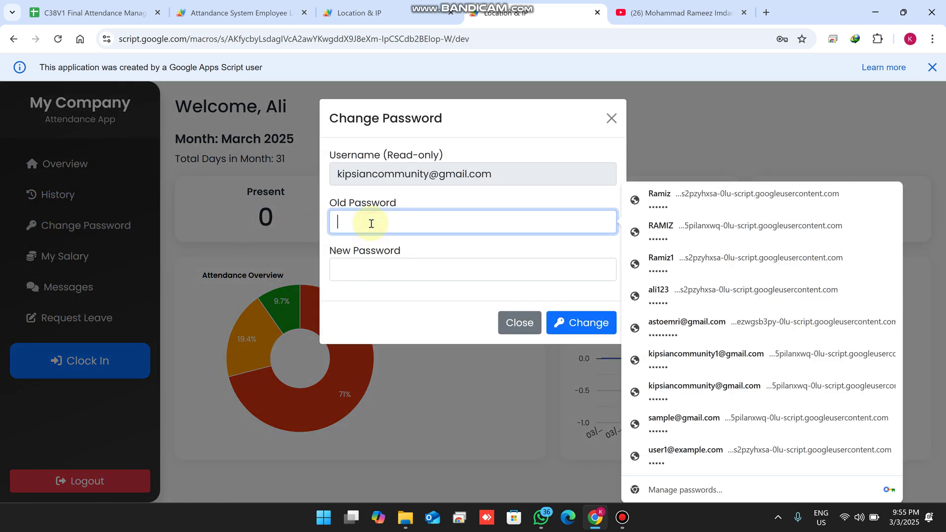
{"action": "left_click", "coordinate": [385, 271]}
{"action": "left_click", "coordinate": [519, 323]}
{"action": "left_click", "coordinate": [94, 248]}
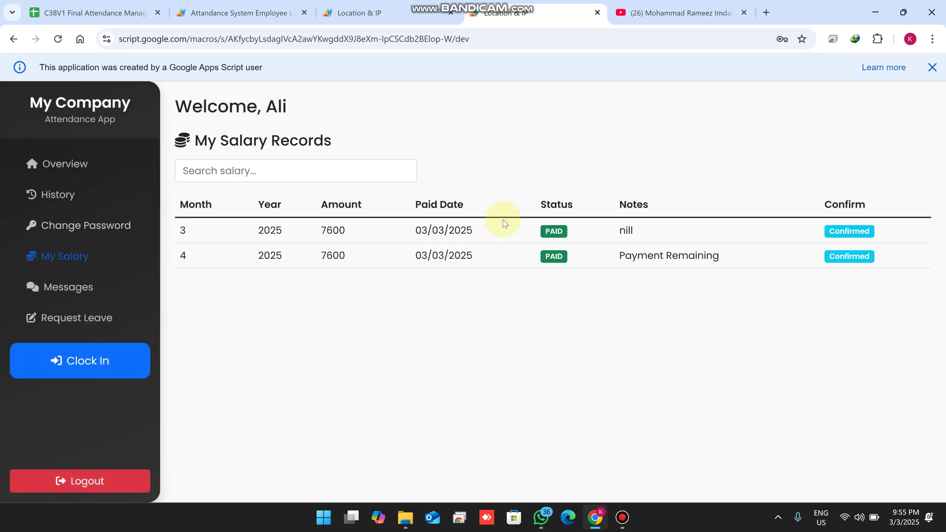
{"action": "left_click", "coordinate": [352, 5]}
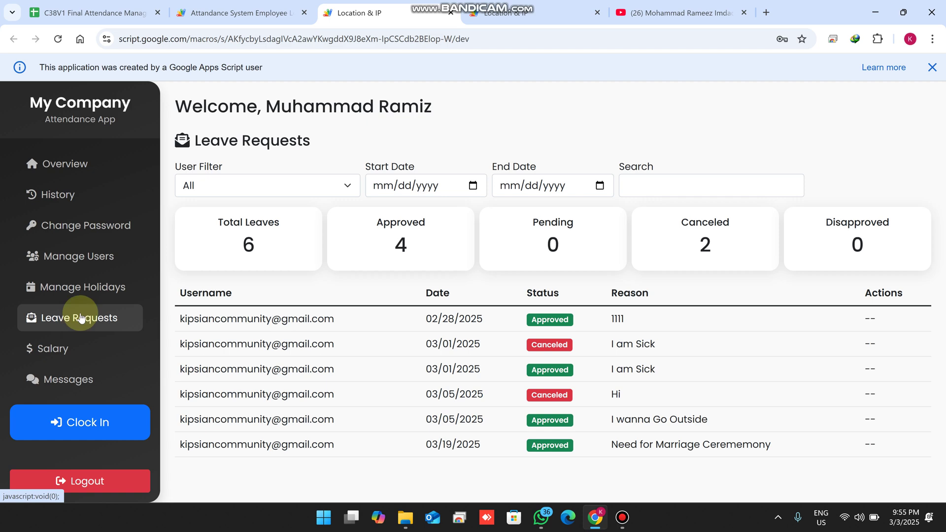
Step: Start a new salary record for the employee with Month 7 and Year 2024
{"action": "left_click", "coordinate": [87, 351]}
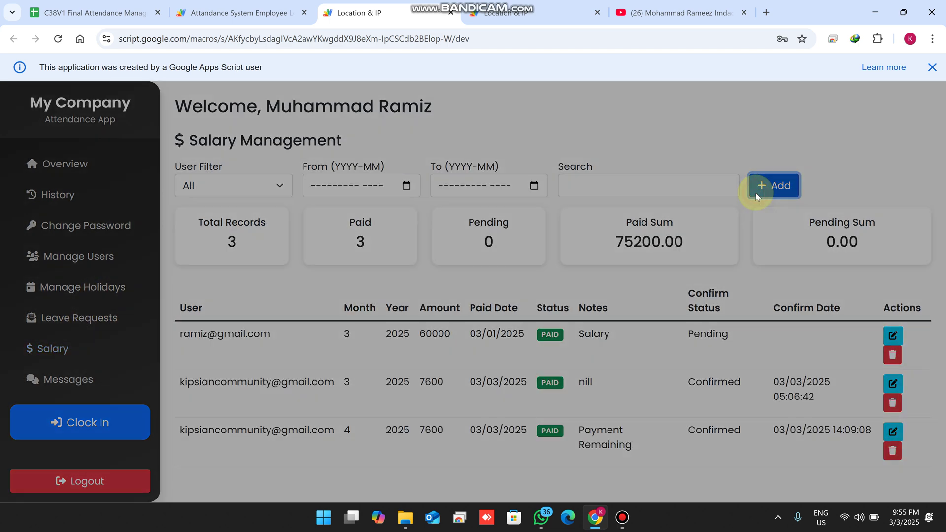
{"action": "left_click", "coordinate": [755, 192]}
{"action": "left_click", "coordinate": [463, 174]}
{"action": "left_click", "coordinate": [430, 219]}
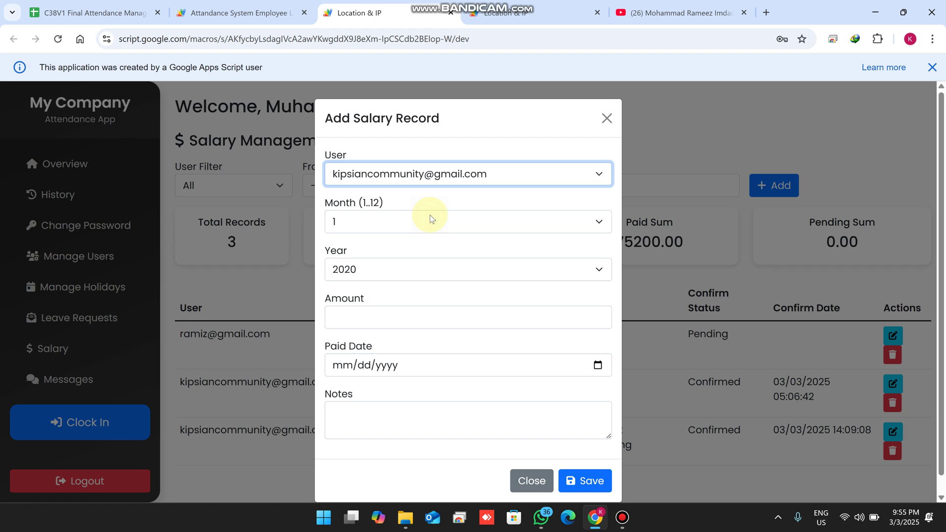
{"action": "left_click", "coordinate": [420, 218]}
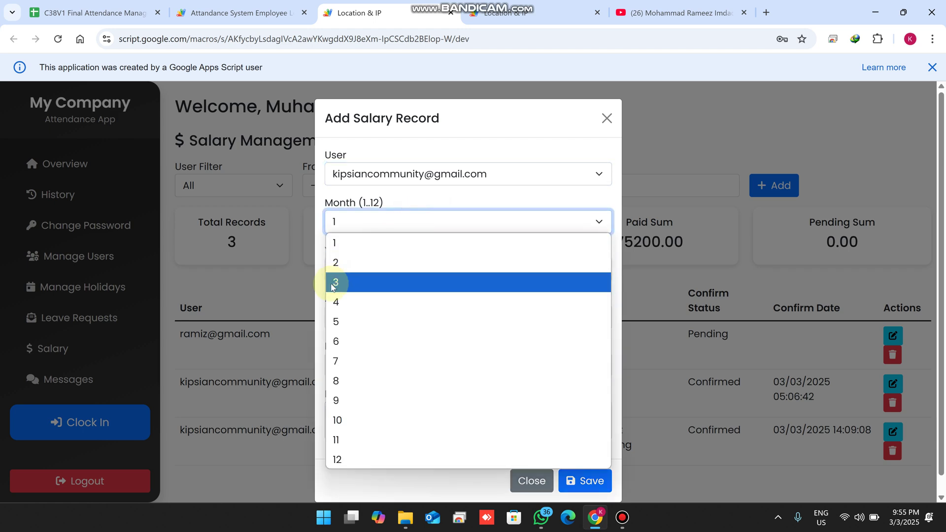
{"action": "left_click", "coordinate": [369, 284]}
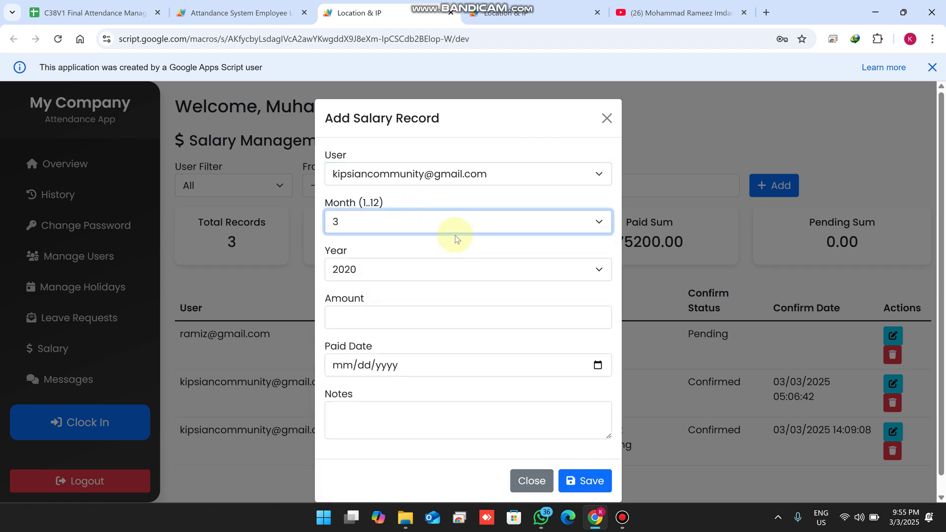
{"action": "left_click", "coordinate": [462, 220]}
{"action": "left_click", "coordinate": [375, 361]}
{"action": "left_click", "coordinate": [387, 269]}
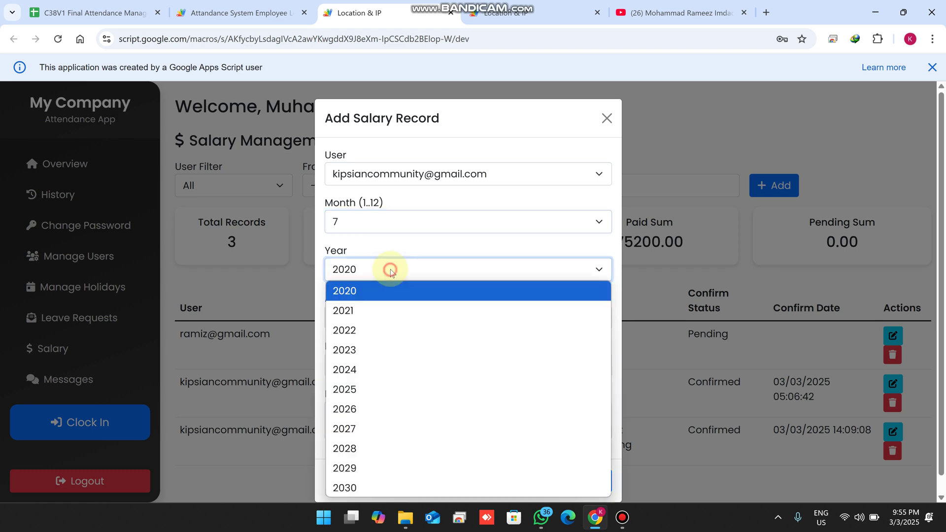
{"action": "left_click", "coordinate": [362, 369]}
Step: Enter amount 5600, paid date 03/03/2025 and a transaction-ID note, then save the record
{"action": "left_click", "coordinate": [401, 312]}
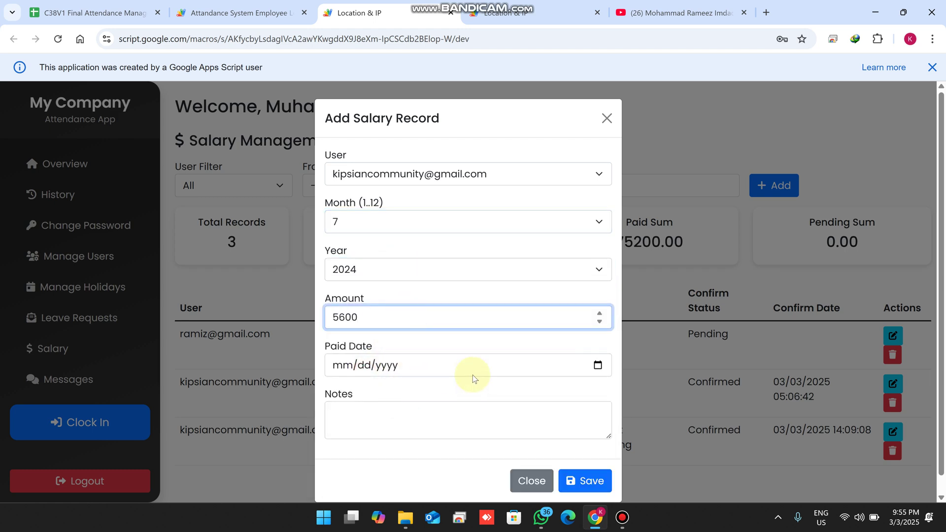
{"action": "left_click", "coordinate": [597, 364]}
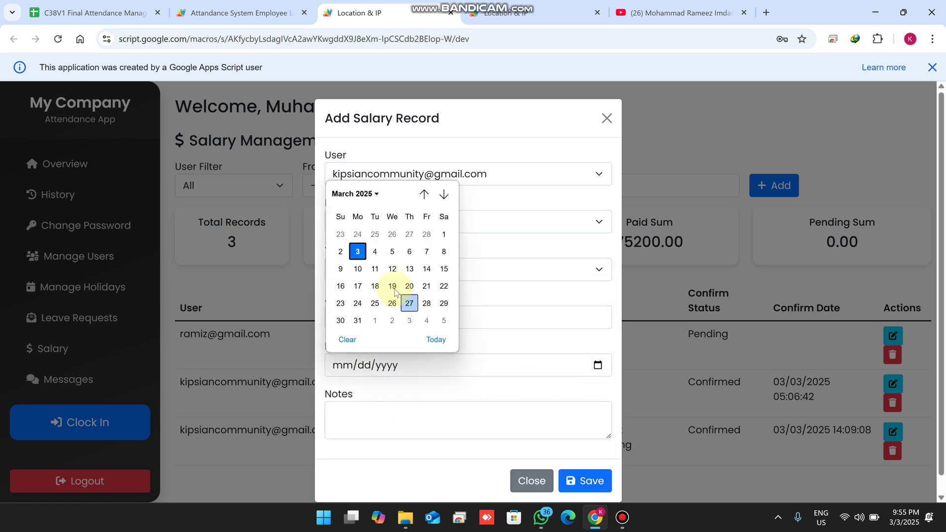
{"action": "left_click", "coordinate": [357, 251]}
{"action": "left_click", "coordinate": [383, 418]}
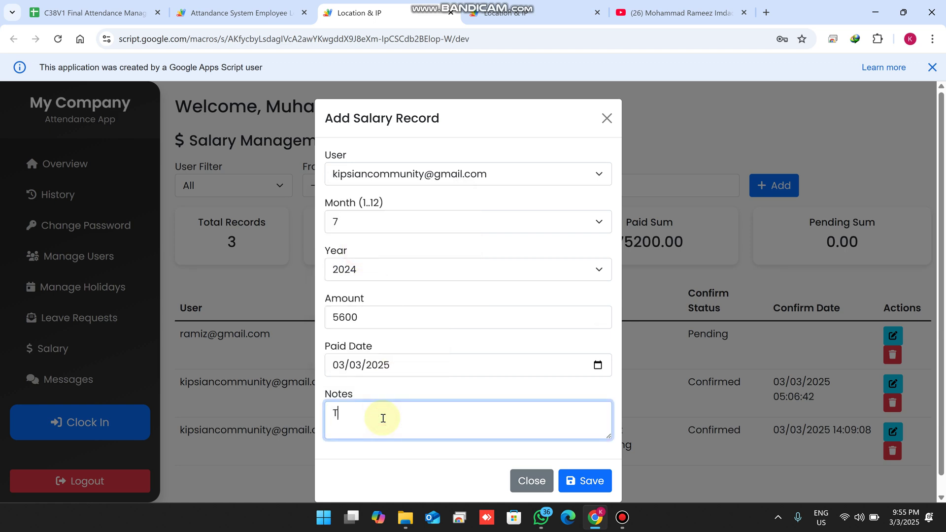
{"action": "type", "text": "Trx ID 12345"}
{"action": "left_click", "coordinate": [585, 485]}
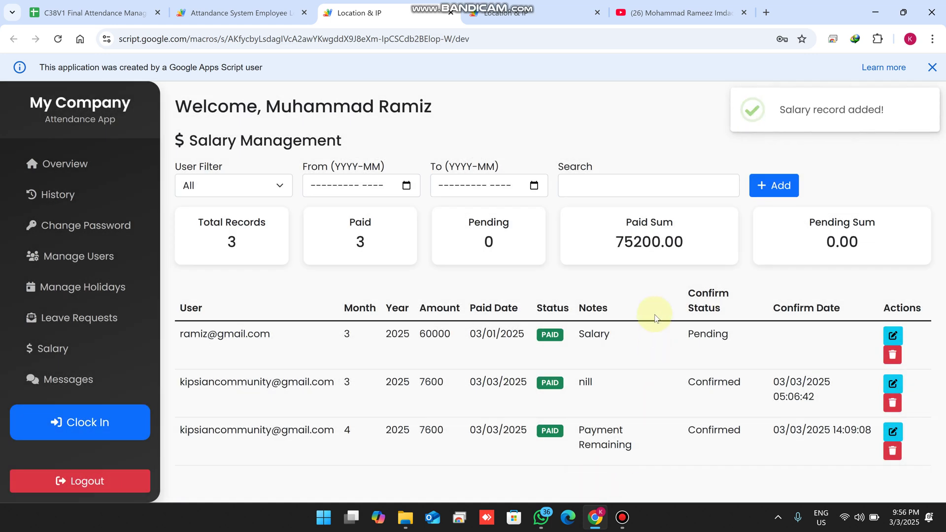
{"action": "scroll", "coordinate": [770, 323], "scroll_direction": "down", "scroll_amount": 1}
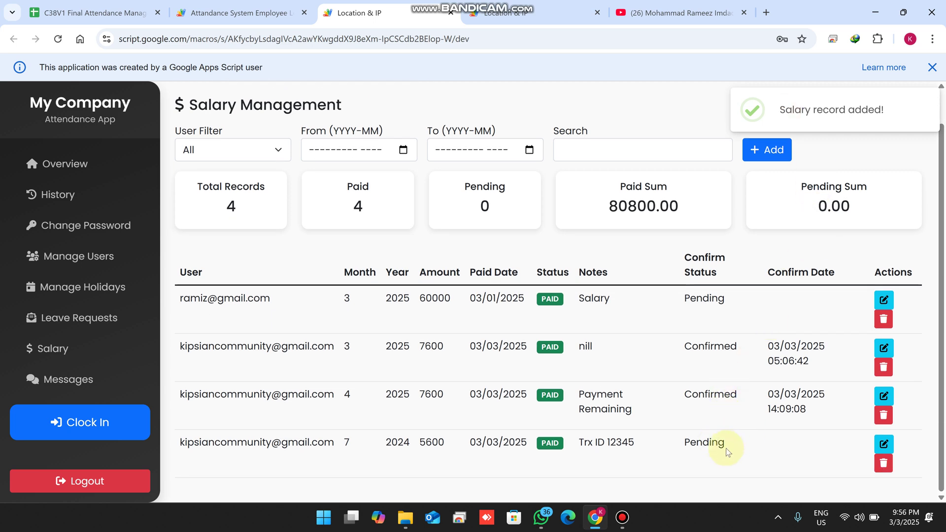
{"action": "left_click_drag", "start_coordinate": [733, 447], "coordinate": [676, 445]}
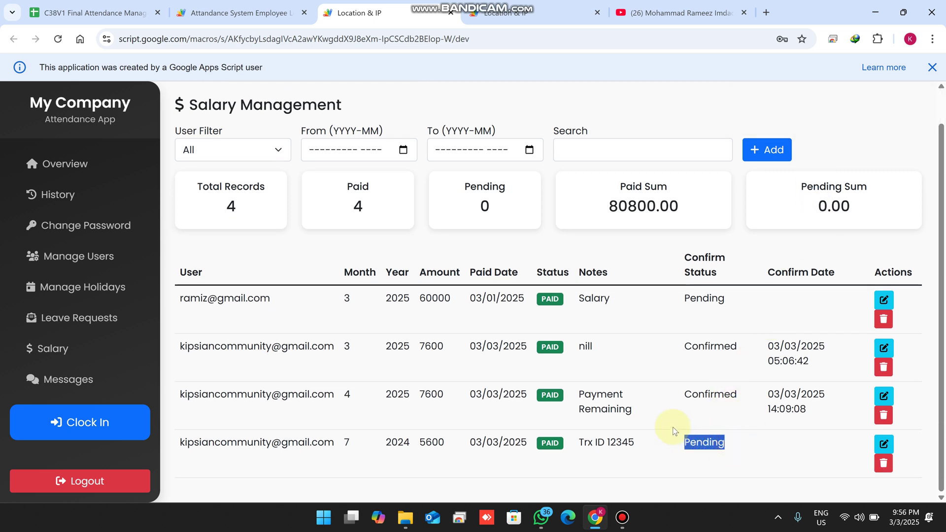
{"action": "left_click", "coordinate": [512, 13]}
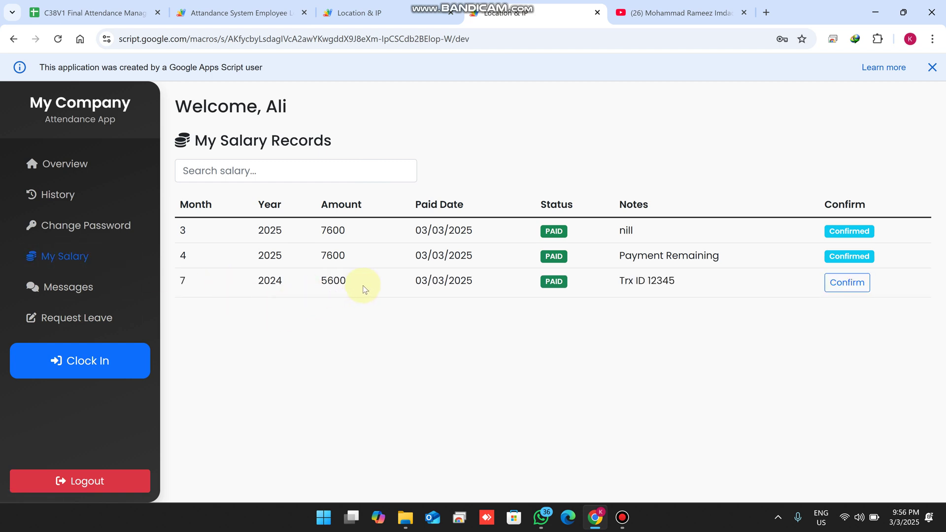
Step: As the employee, confirm receipt of the 5600 salary for 7/2024
{"action": "left_click_drag", "start_coordinate": [675, 285], "coordinate": [178, 275]}
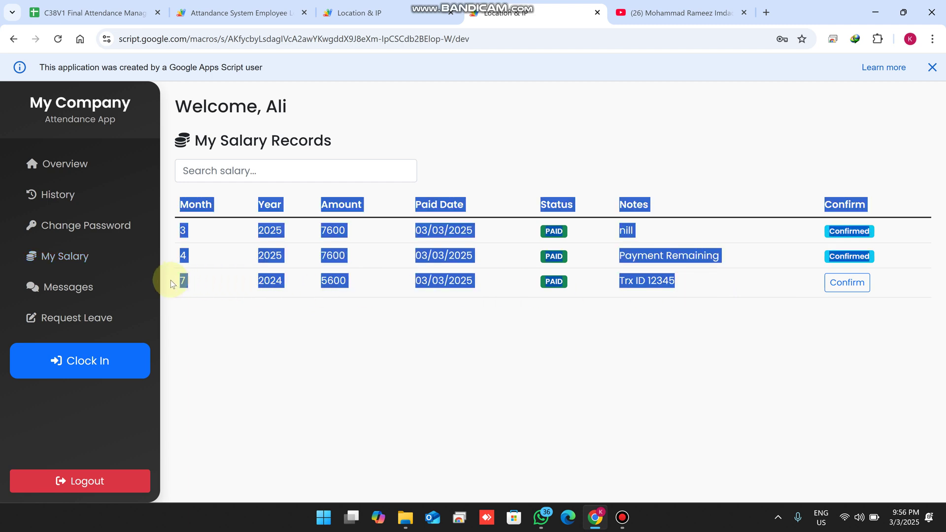
{"action": "left_click", "coordinate": [283, 363]}
{"action": "left_click", "coordinate": [847, 290]}
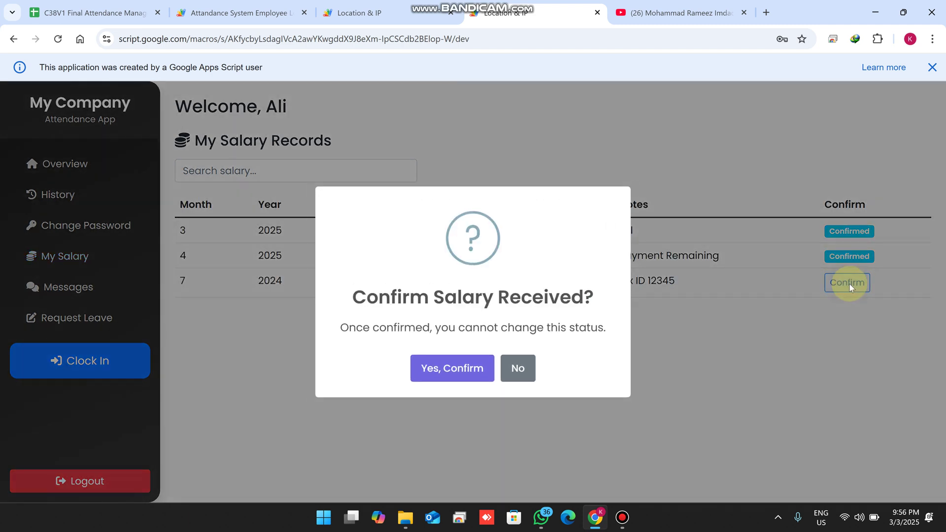
{"action": "left_click", "coordinate": [420, 378]}
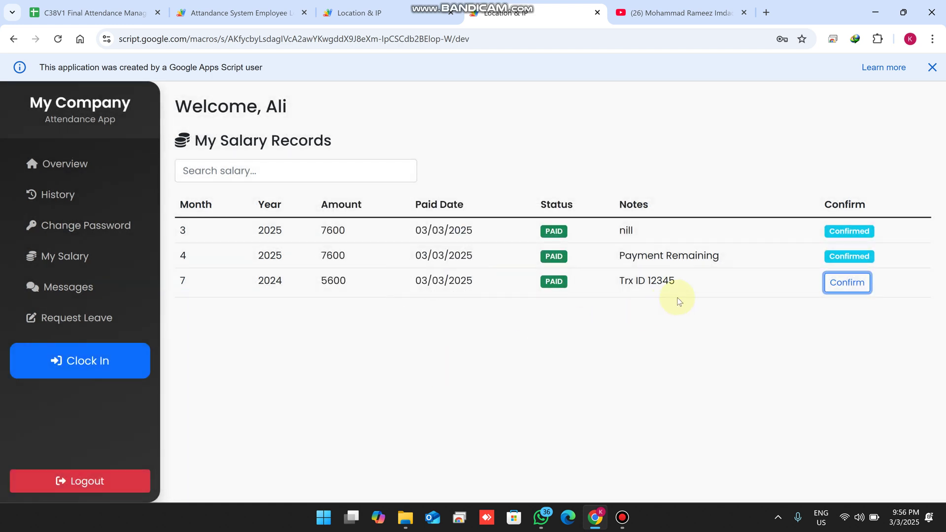
Step: Refresh the admin's salary list to see the new confirm date, then go to Manage Users
{"action": "left_click", "coordinate": [424, 13]}
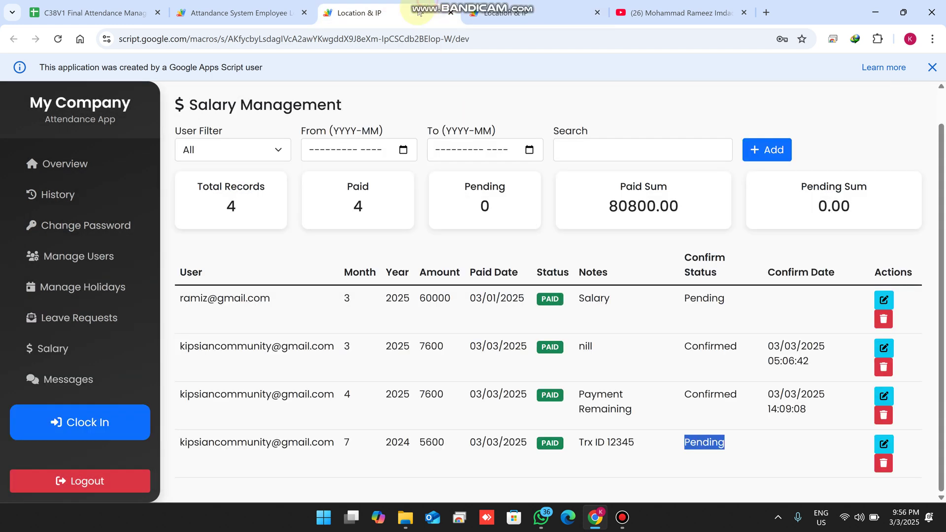
{"action": "left_click", "coordinate": [67, 350]}
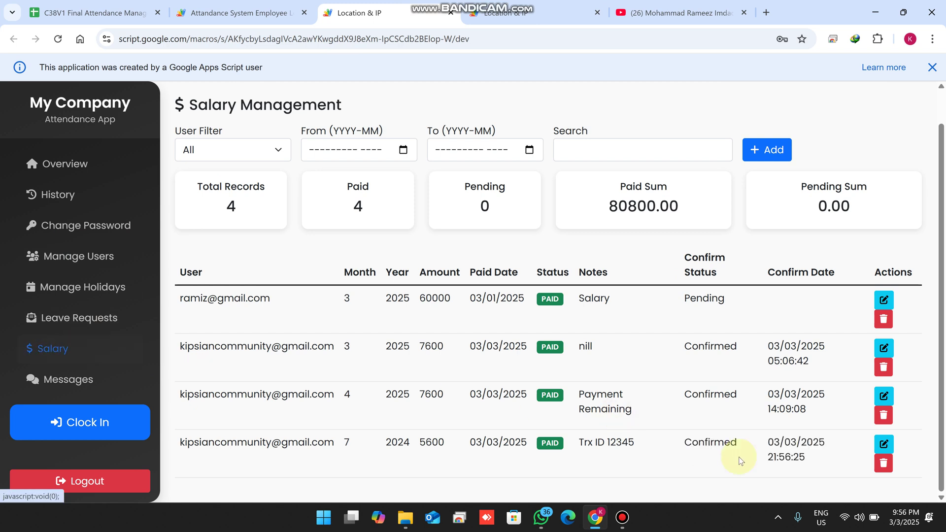
{"action": "left_click_drag", "start_coordinate": [818, 466], "coordinate": [764, 445]}
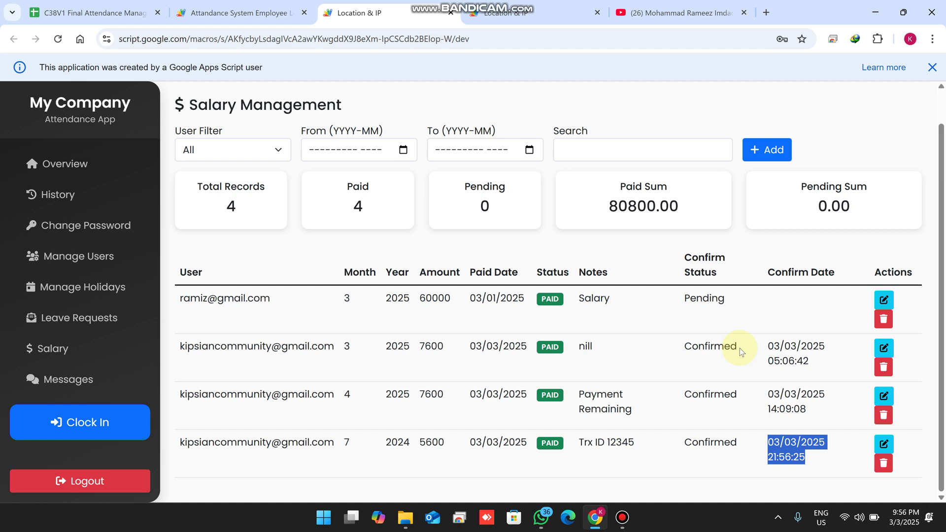
{"action": "left_click", "coordinate": [64, 257]}
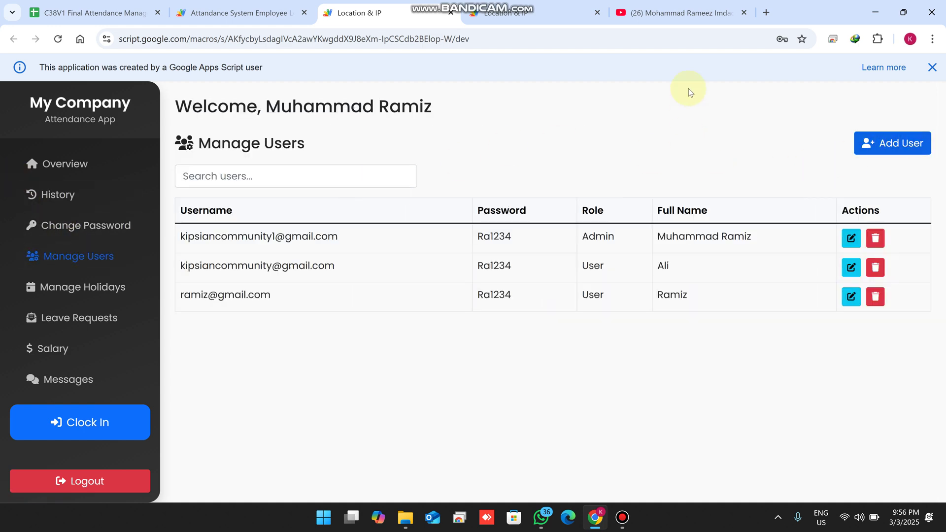
Step: Glance at the YouTube channel's videos and return to the attendance app's user list
{"action": "left_click", "coordinate": [686, 8]}
{"action": "mouse_move", "coordinate": [364, 296]}
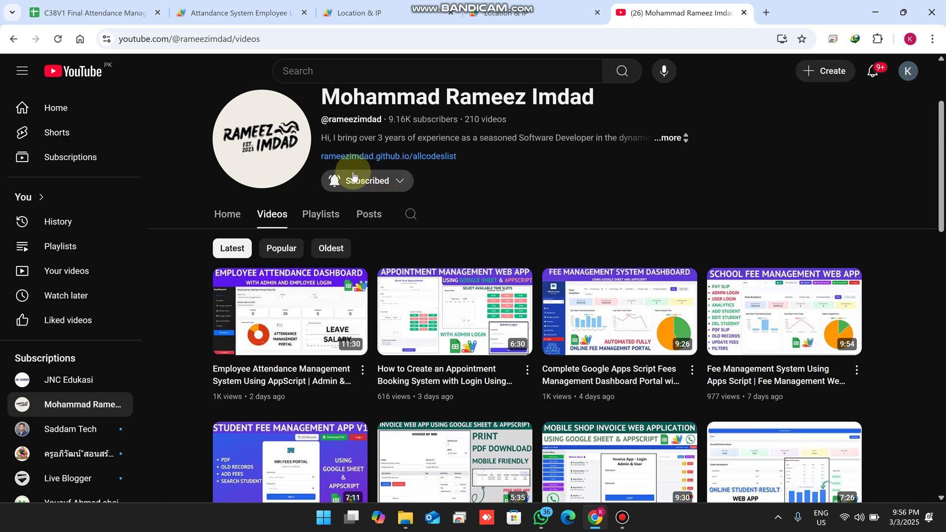
{"action": "left_click", "coordinate": [374, 11]}
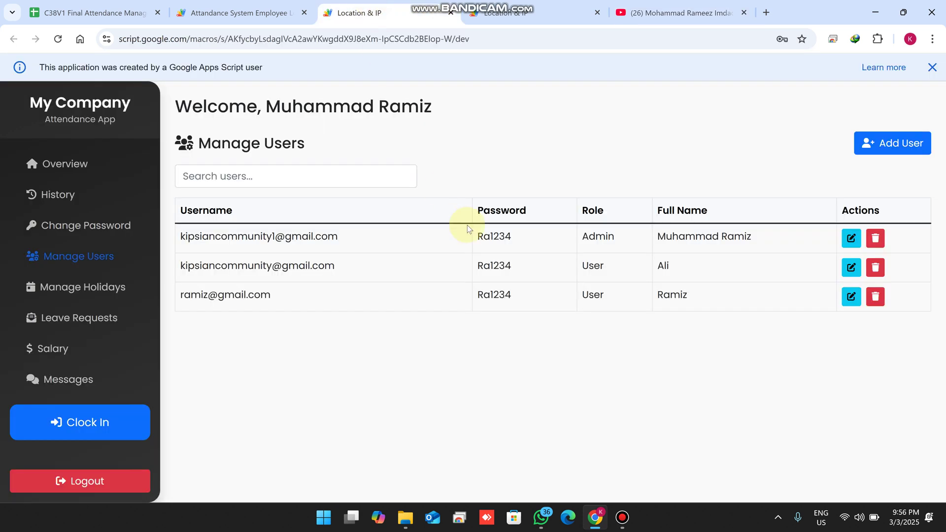
Step: Inspect the Admin account's edit form, keeping role Admin, and close it unchanged
{"action": "left_click", "coordinate": [850, 238]}
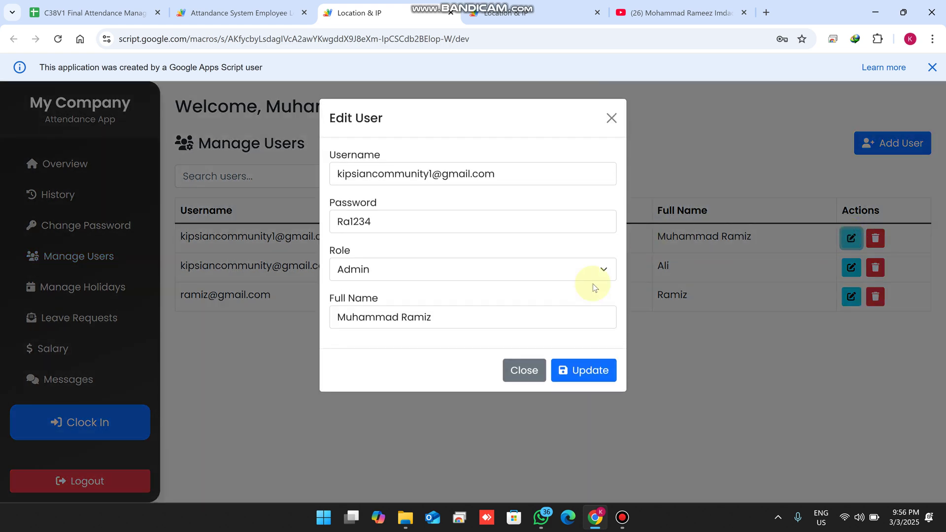
{"action": "left_click", "coordinate": [438, 262]}
{"action": "left_click", "coordinate": [371, 313]}
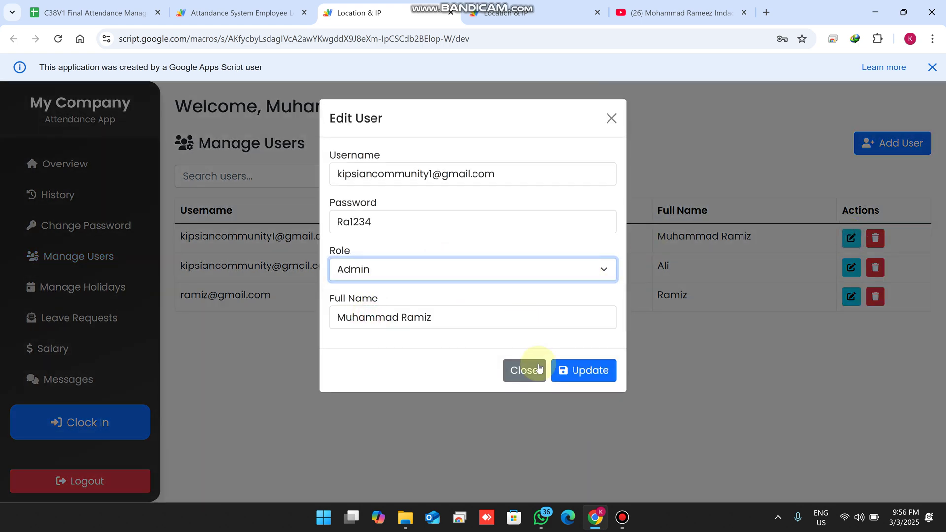
{"action": "left_click", "coordinate": [525, 370]}
{"action": "left_click", "coordinate": [891, 150]}
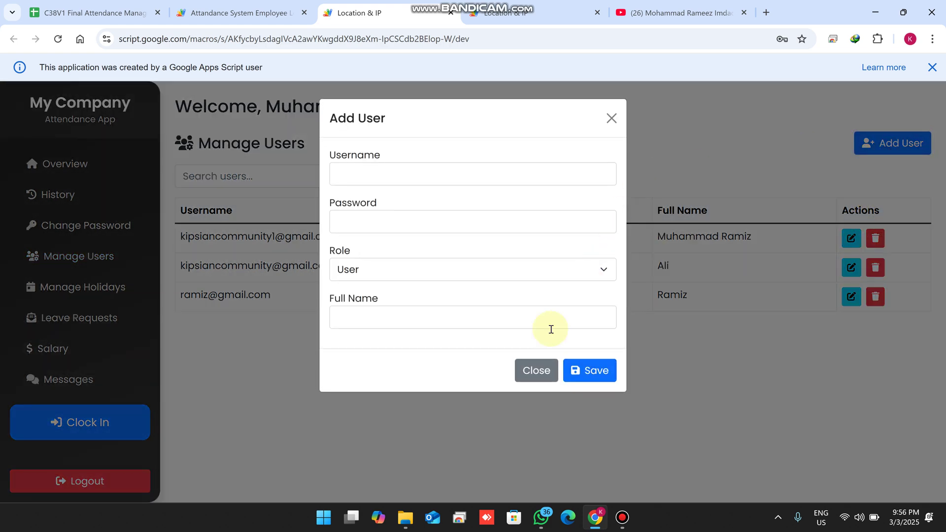
Step: Close the Add User form and show the admin's March 2025 attendance in Overview
{"action": "left_click", "coordinate": [540, 371]}
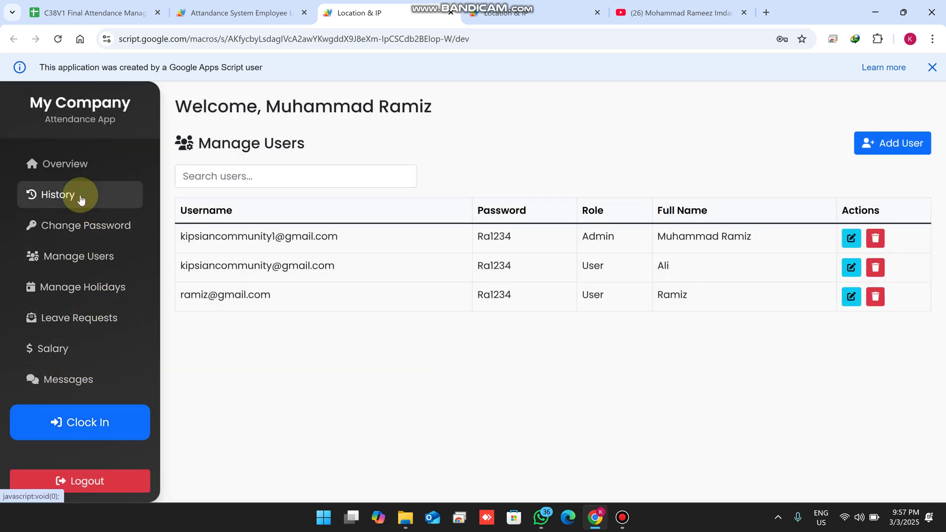
{"action": "left_click", "coordinate": [84, 164]}
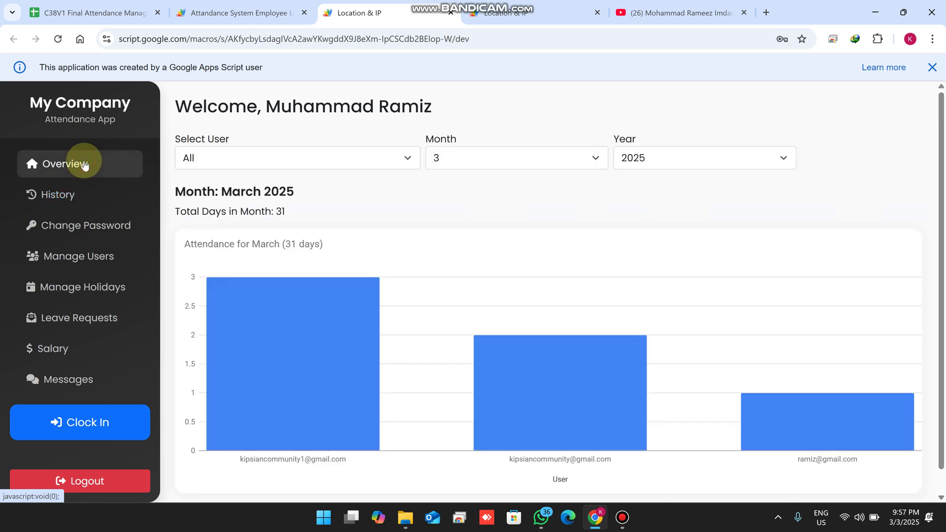
{"action": "left_click", "coordinate": [349, 163]}
{"action": "left_click", "coordinate": [266, 197]}
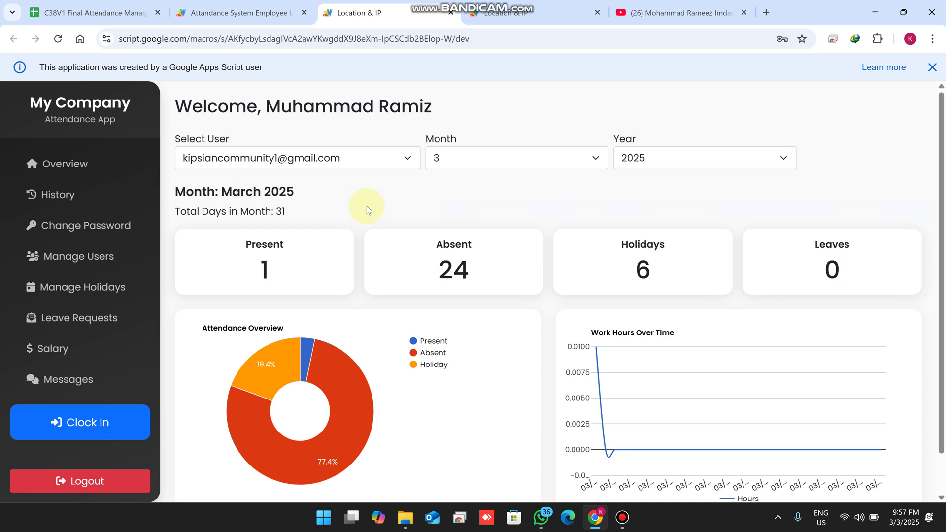
Step: Switch the overview to the employee's attendance and check the Month options
{"action": "left_click", "coordinate": [311, 156]}
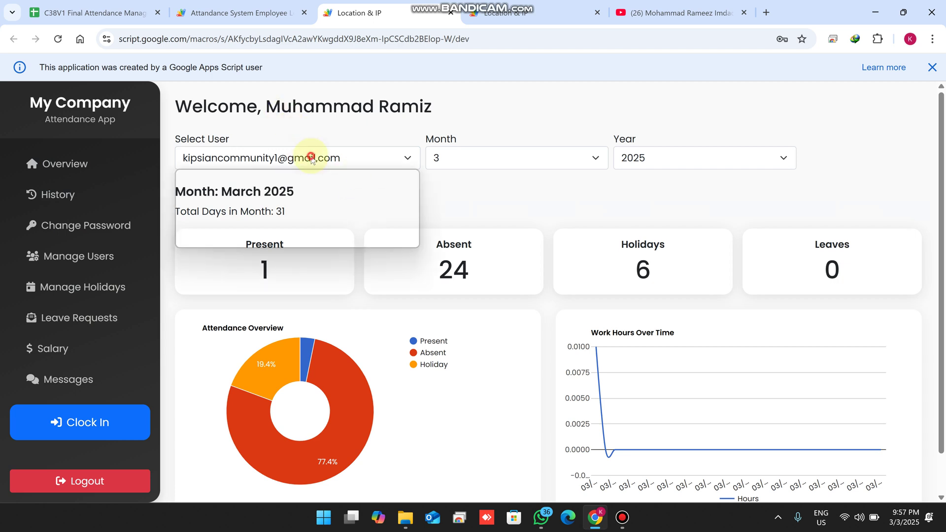
{"action": "left_click", "coordinate": [284, 220]}
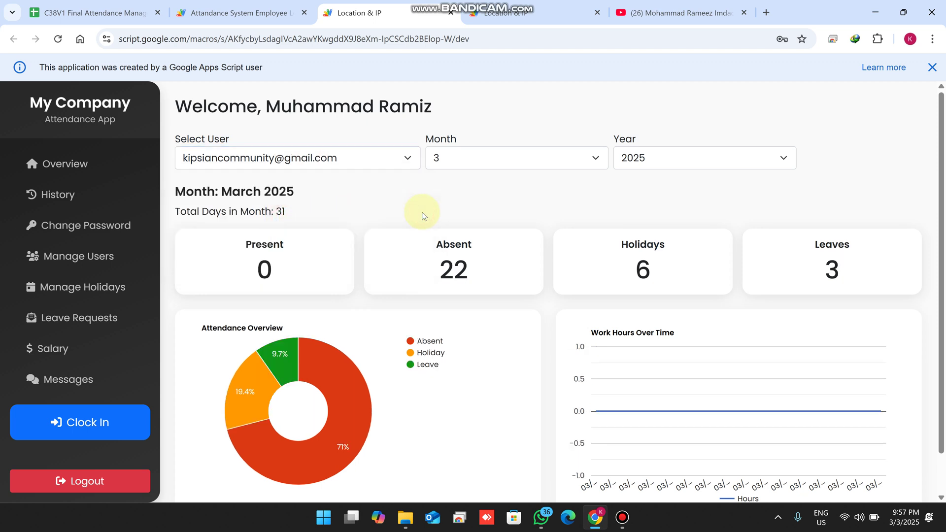
{"action": "mouse_move", "coordinate": [479, 2]}
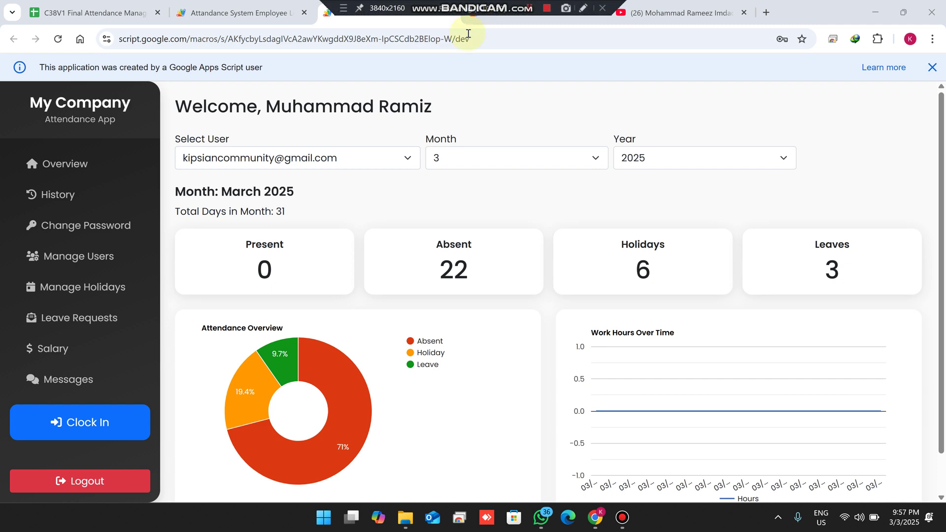
{"action": "left_click", "coordinate": [503, 159]}
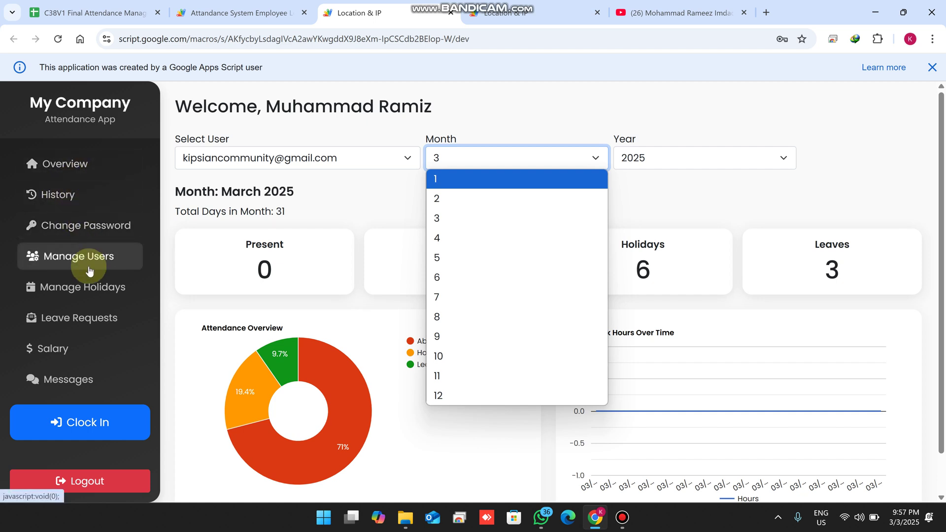
{"action": "left_click", "coordinate": [94, 298]}
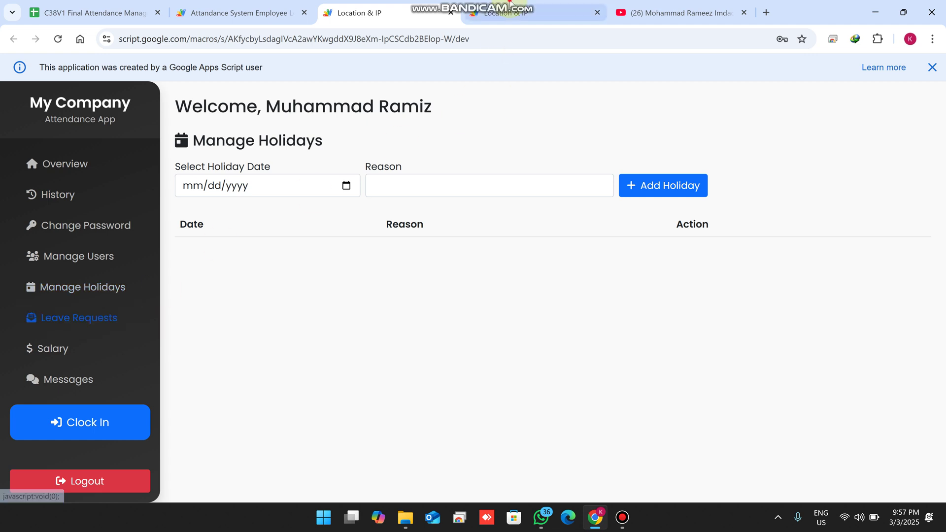
Step: Reload the employee tab and sign in again with the saved employee login
{"action": "key", "text": "ctrl+Tab"}
{"action": "left_click", "coordinate": [58, 38]}
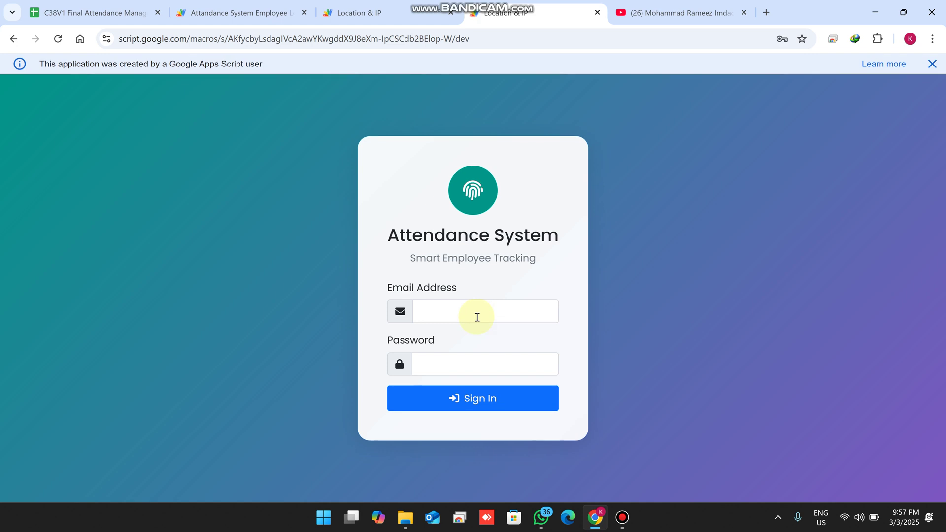
{"action": "left_click", "coordinate": [486, 318]}
{"action": "left_click", "coordinate": [658, 389]}
{"action": "left_click", "coordinate": [524, 409]}
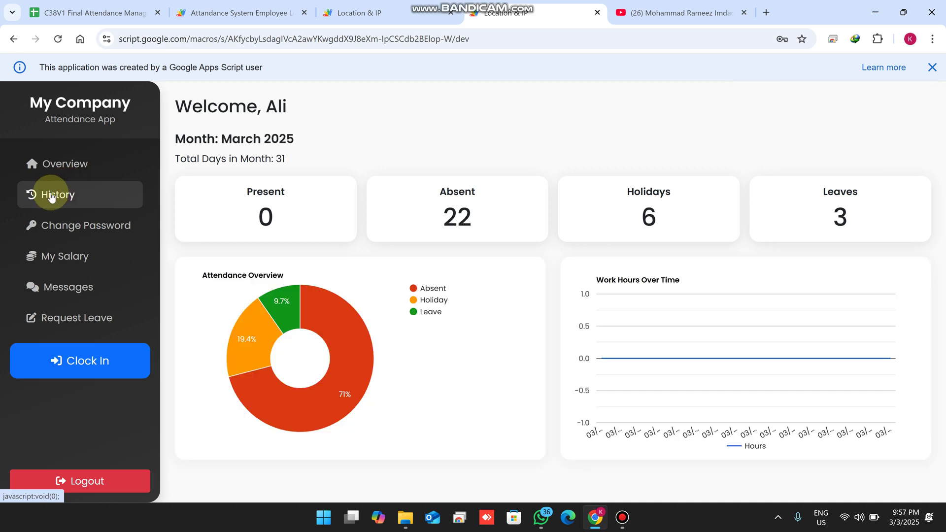
Step: Review the employee's March attendance history, noting the approved 03/19/2025 leave
{"action": "left_click", "coordinate": [52, 195]}
{"action": "scroll", "coordinate": [608, 282], "scroll_direction": "down", "scroll_amount": 9}
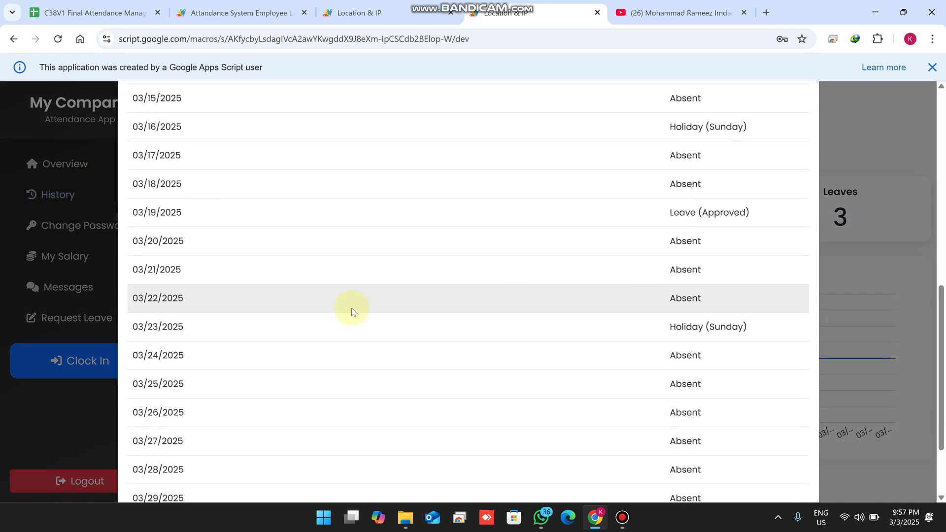
{"action": "scroll", "coordinate": [199, 355], "scroll_direction": "down", "scroll_amount": 2}
{"action": "scroll", "coordinate": [197, 354], "scroll_direction": "up", "scroll_amount": 2}
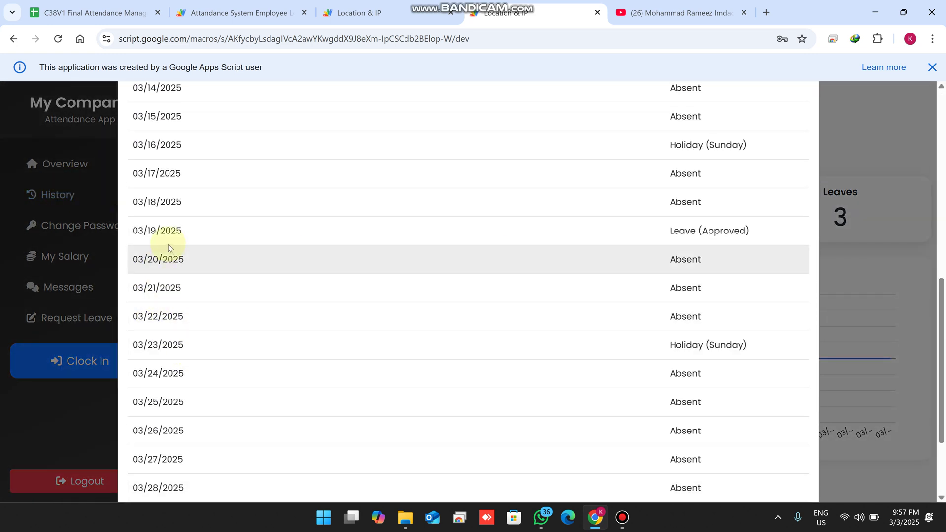
{"action": "left_click_drag", "start_coordinate": [761, 229], "coordinate": [128, 233]}
{"action": "scroll", "coordinate": [793, 197], "scroll_direction": "up", "scroll_amount": 8}
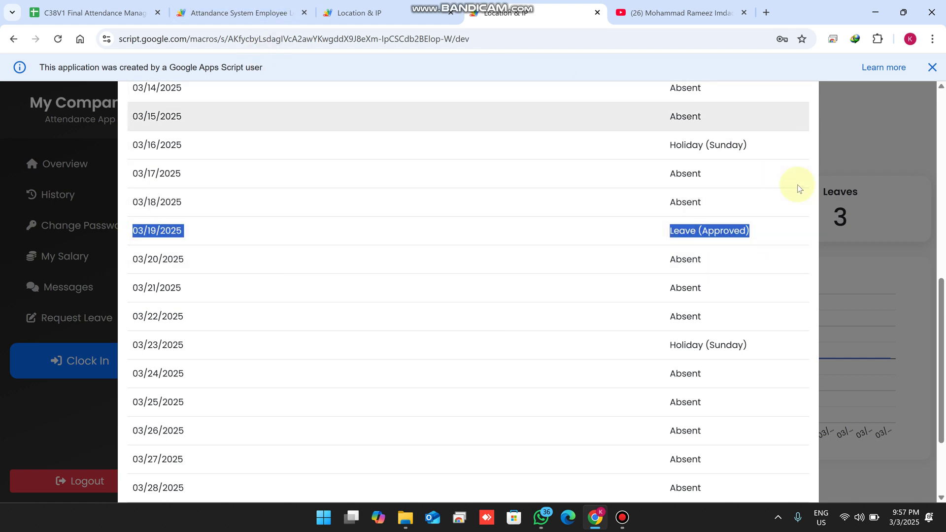
{"action": "left_click", "coordinate": [802, 118]}
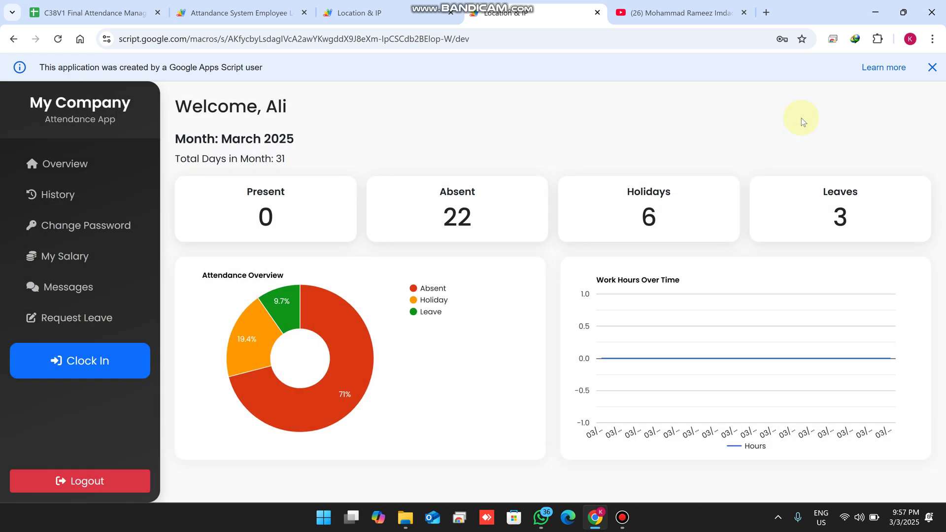
{"action": "left_click", "coordinate": [932, 67]}
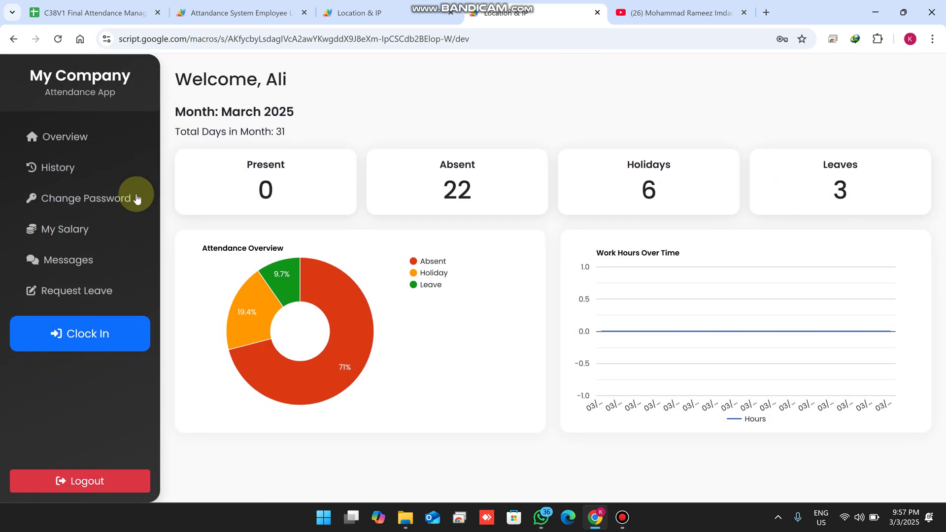
Step: Visit two other employee sidebar pages, then return to the admin's holiday list
{"action": "left_click", "coordinate": [89, 268]}
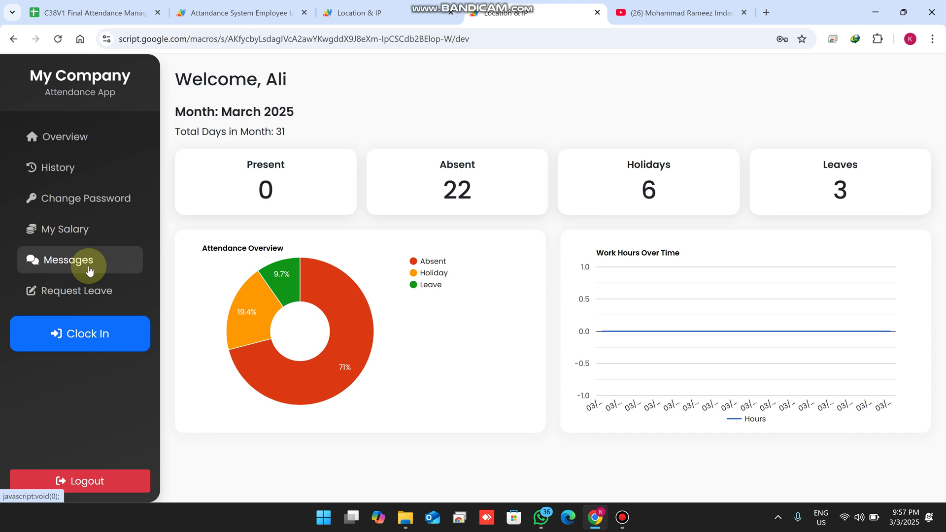
{"action": "left_click", "coordinate": [101, 141]}
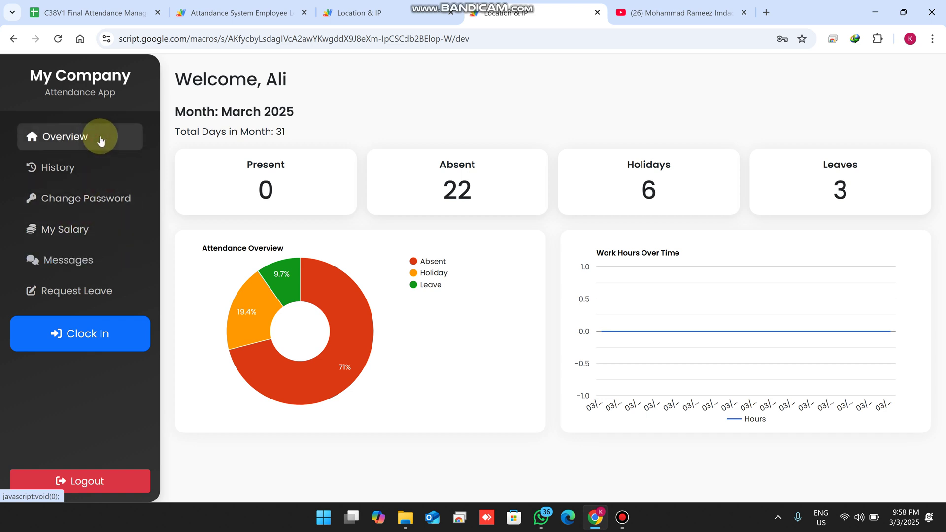
{"action": "left_click", "coordinate": [380, 6]}
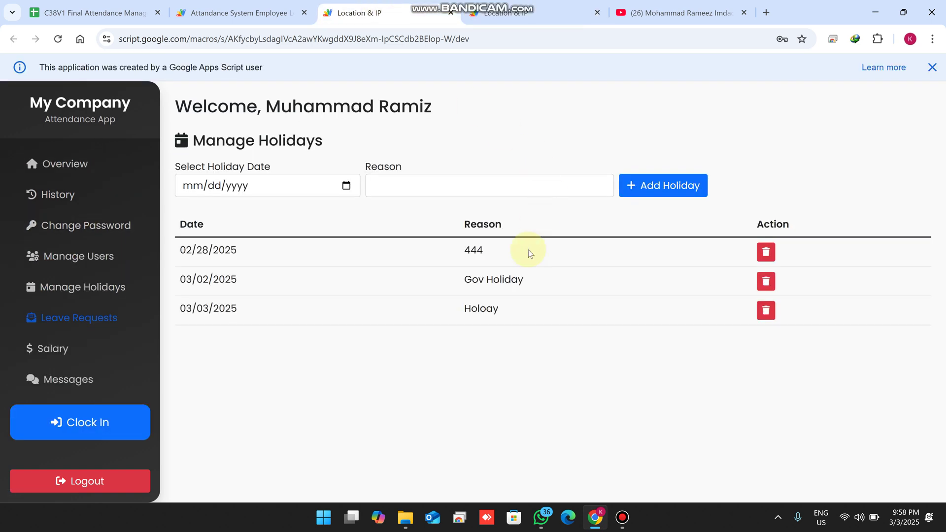
Step: Open Salary Management and point out 4 records, 4 paid, 0 pending, 80800.00 paid sum
{"action": "left_click", "coordinate": [55, 350]}
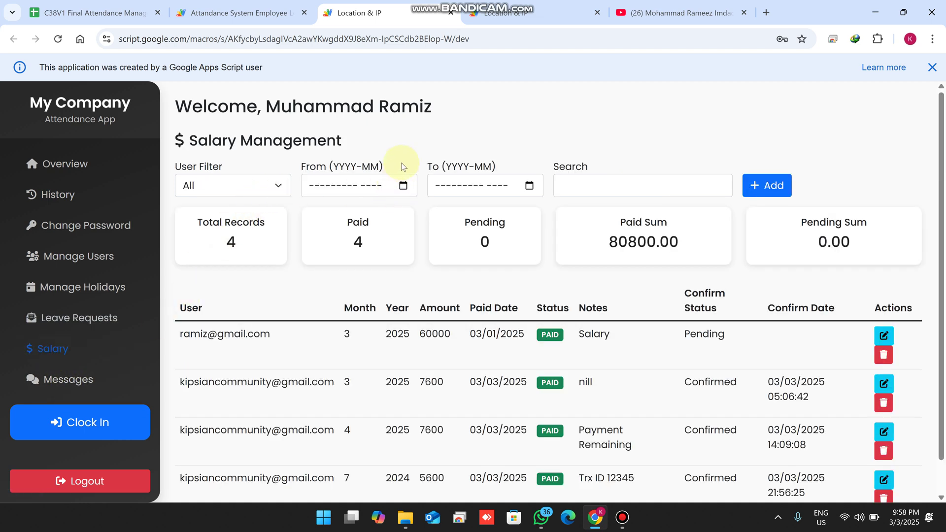
{"action": "left_click_drag", "start_coordinate": [392, 159], "coordinate": [304, 164]}
{"action": "left_click_drag", "start_coordinate": [489, 169], "coordinate": [401, 183]}
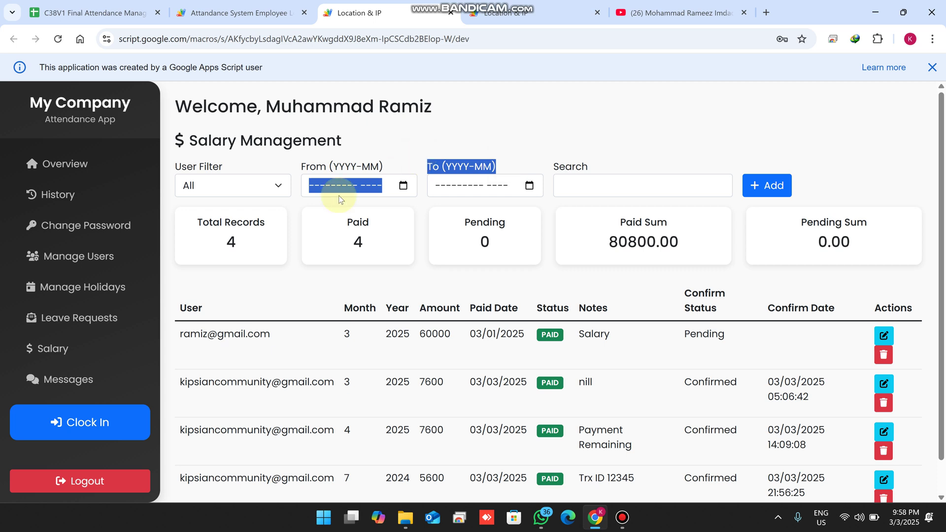
{"action": "left_click_drag", "start_coordinate": [239, 248], "coordinate": [216, 217]}
{"action": "left_click_drag", "start_coordinate": [365, 243], "coordinate": [320, 216]}
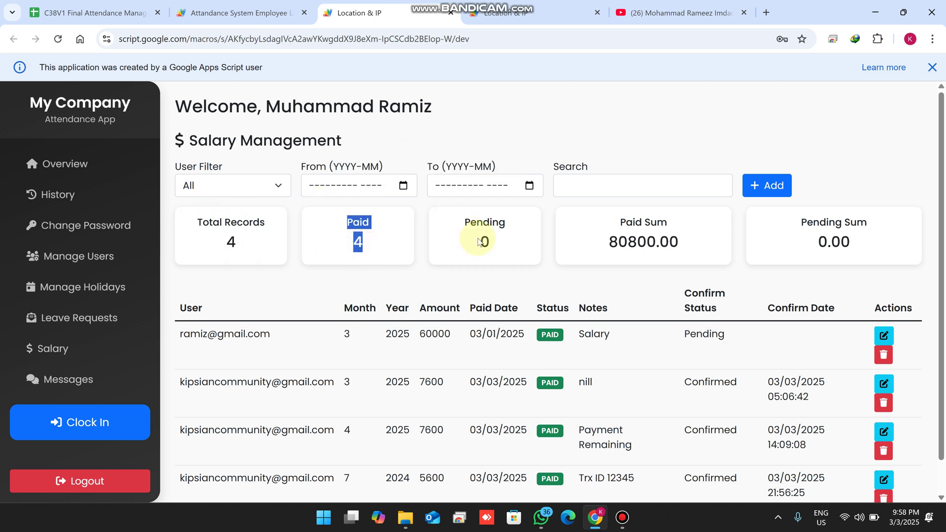
{"action": "left_click_drag", "start_coordinate": [510, 244], "coordinate": [423, 207]}
{"action": "left_click_drag", "start_coordinate": [697, 260], "coordinate": [609, 217]}
{"action": "left_click_drag", "start_coordinate": [884, 246], "coordinate": [154, 251]}
{"action": "left_click", "coordinate": [74, 349]}
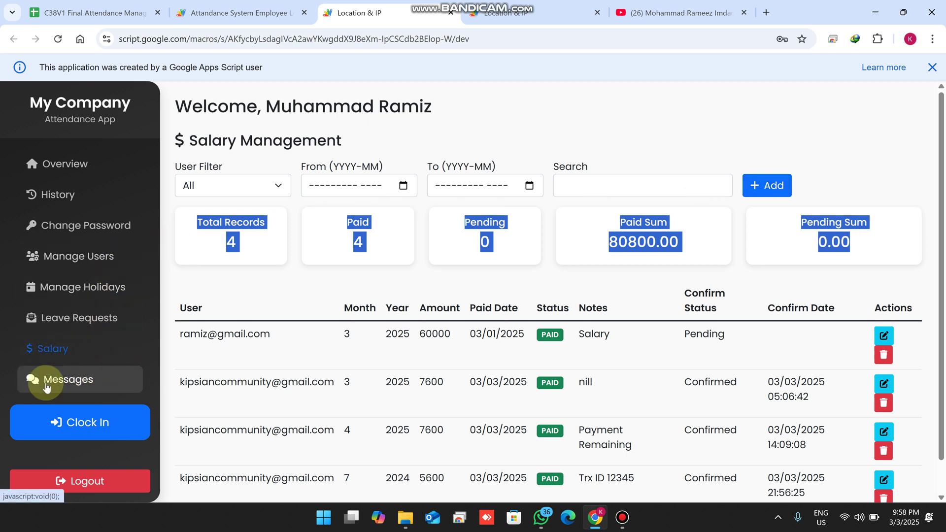
Step: Open Leave Requests and point out the Start Date filter and search box
{"action": "left_click", "coordinate": [70, 320]}
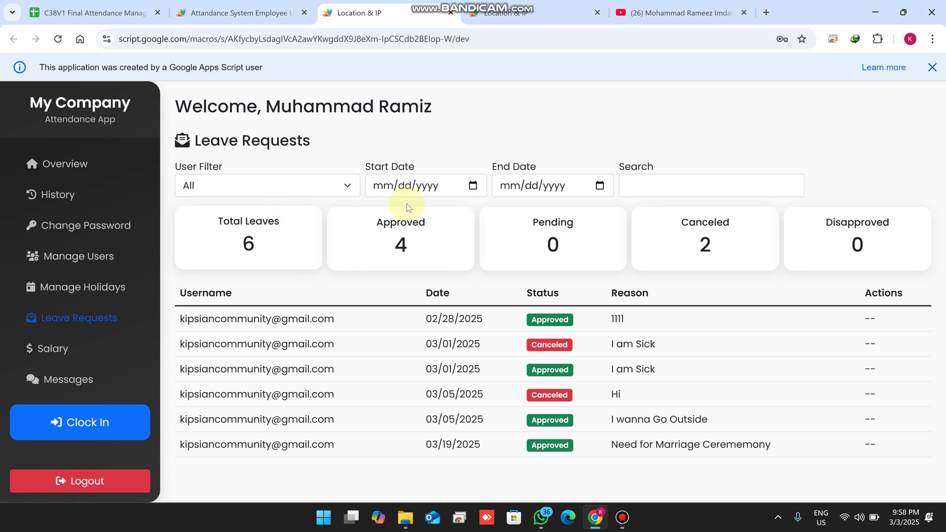
{"action": "left_click_drag", "start_coordinate": [415, 168], "coordinate": [367, 169]}
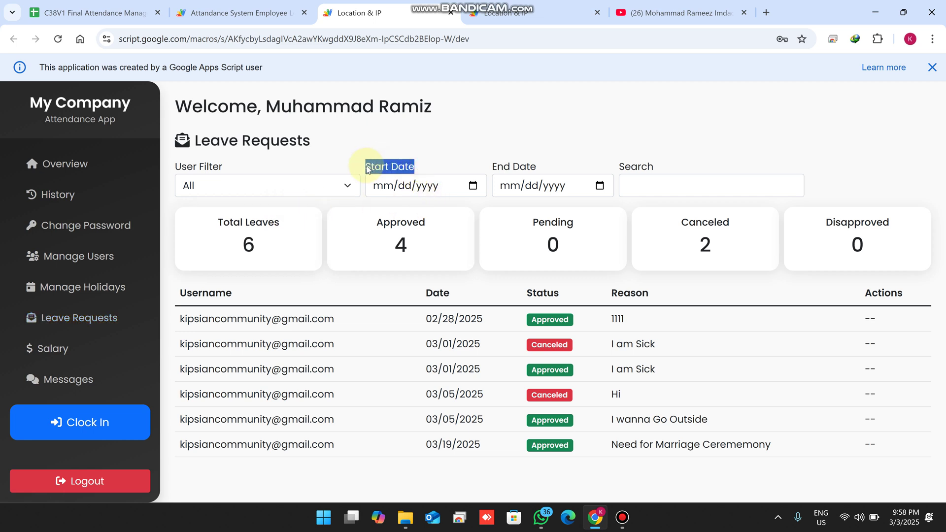
{"action": "left_click", "coordinate": [663, 178]}
Step: Highlight the Total, Approved (4), Pending (0), Canceled and Disapproved leave counts, then show Manage Users
{"action": "left_click_drag", "start_coordinate": [280, 221], "coordinate": [216, 221]}
{"action": "left_click_drag", "start_coordinate": [428, 250], "coordinate": [351, 219]}
{"action": "left_click_drag", "start_coordinate": [567, 252], "coordinate": [509, 223]}
{"action": "left_click_drag", "start_coordinate": [733, 222], "coordinate": [667, 226]}
{"action": "left_click_drag", "start_coordinate": [894, 226], "coordinate": [808, 244]}
{"action": "left_click", "coordinate": [809, 242]}
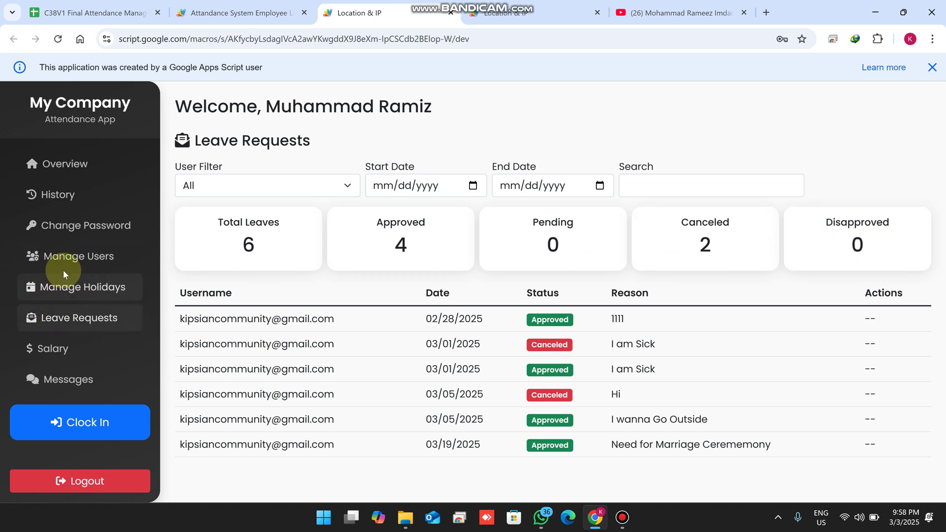
{"action": "left_click", "coordinate": [62, 257]}
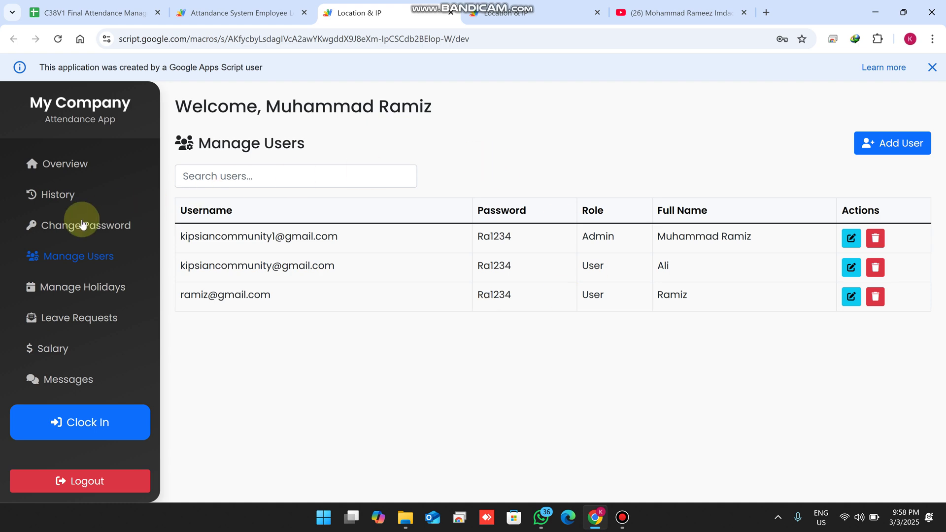
Step: Briefly show the Change Password form and the attendance history, closing each
{"action": "left_click", "coordinate": [58, 225]}
{"action": "left_click", "coordinate": [503, 320]}
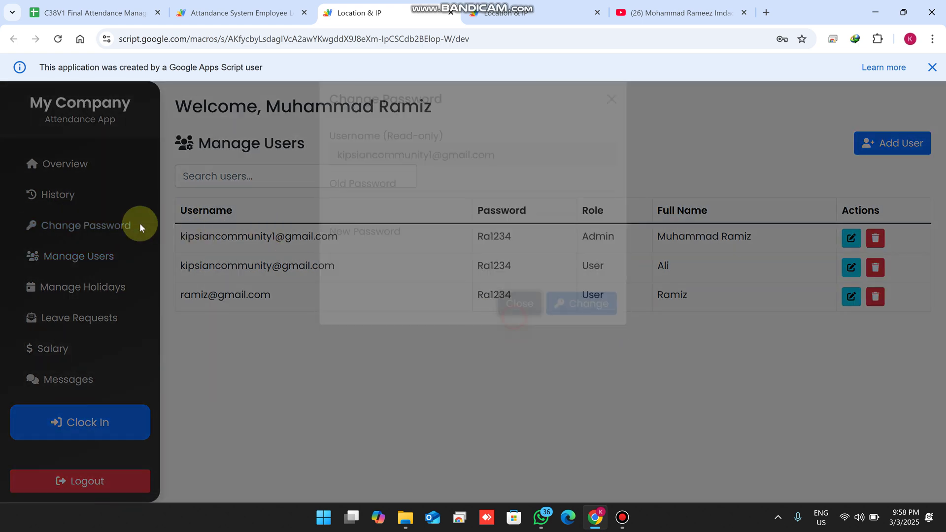
{"action": "left_click", "coordinate": [88, 196]}
{"action": "scroll", "coordinate": [512, 232], "scroll_direction": "down", "scroll_amount": 7}
{"action": "scroll", "coordinate": [539, 279], "scroll_direction": "up", "scroll_amount": 7}
{"action": "left_click", "coordinate": [803, 118]}
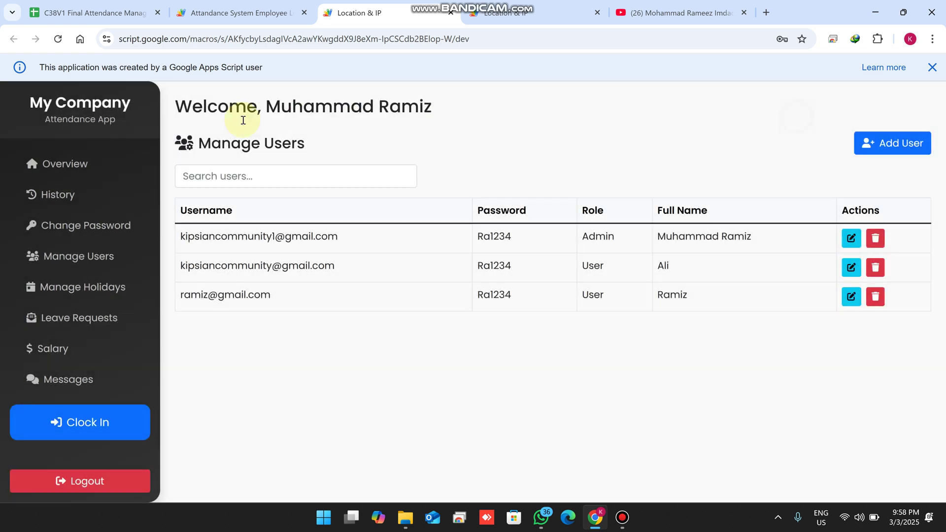
Step: Filter the admin overview to the third user and review their attendance history
{"action": "left_click", "coordinate": [45, 164]}
{"action": "left_click", "coordinate": [286, 168]}
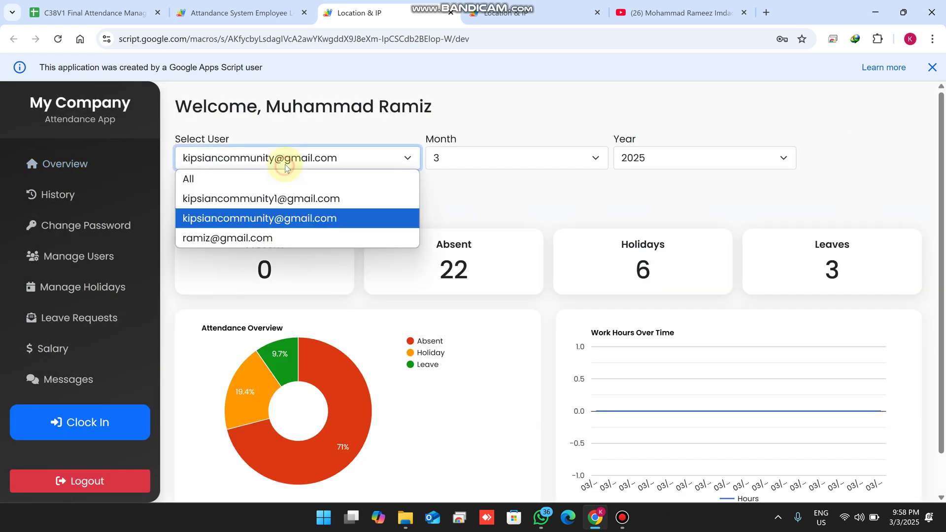
{"action": "left_click", "coordinate": [243, 236]}
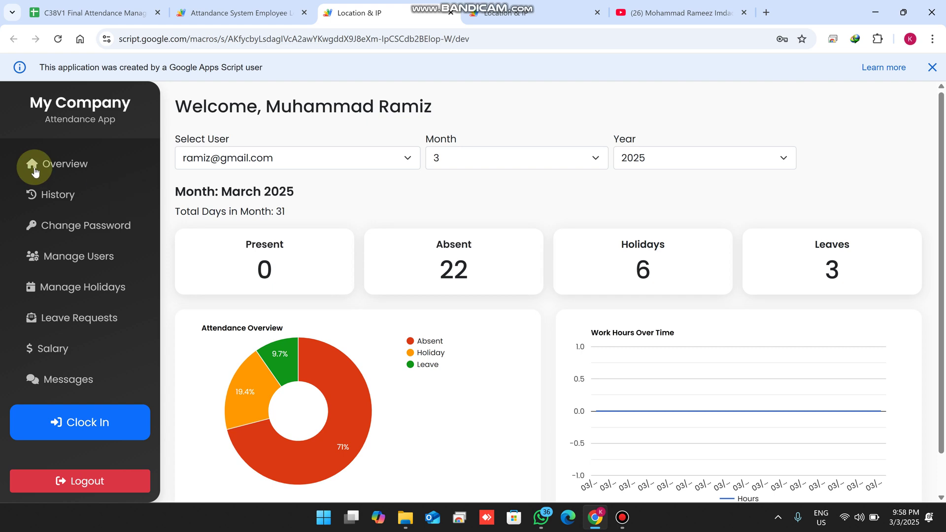
{"action": "left_click", "coordinate": [48, 192]}
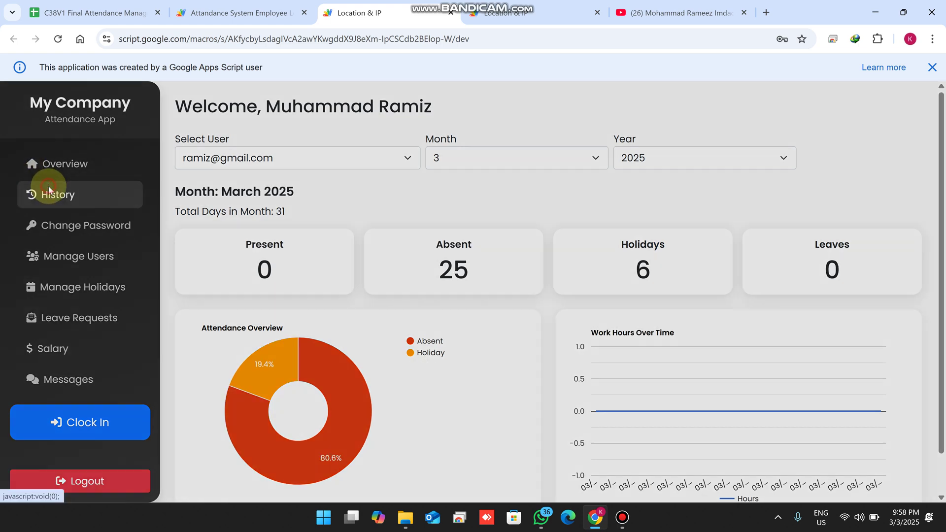
{"action": "scroll", "coordinate": [691, 273], "scroll_direction": "down", "scroll_amount": 7}
{"action": "scroll", "coordinate": [691, 272], "scroll_direction": "up", "scroll_amount": 7}
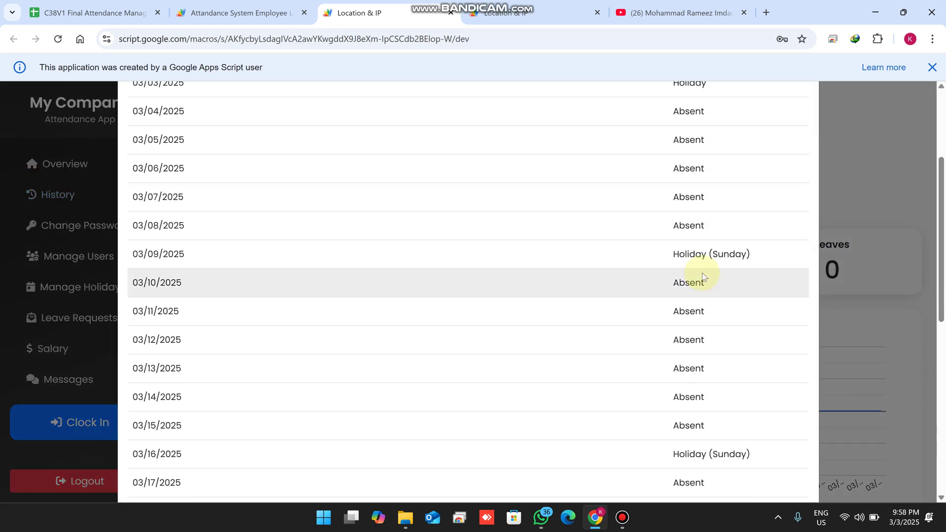
{"action": "left_click", "coordinate": [803, 118]}
{"action": "mouse_move", "coordinate": [562, 5]}
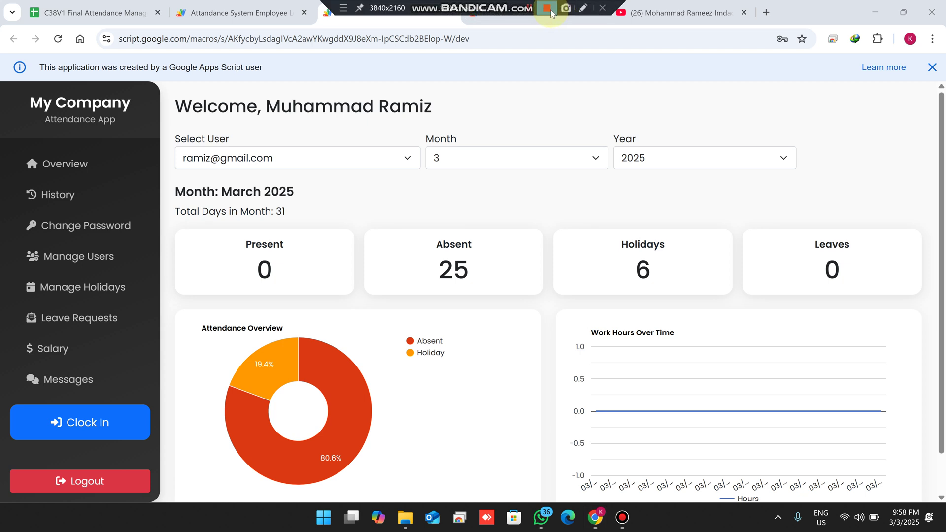
Step: Switch to the YouTube channel page and show the Subscribed notification options
{"action": "left_click", "coordinate": [640, 12]}
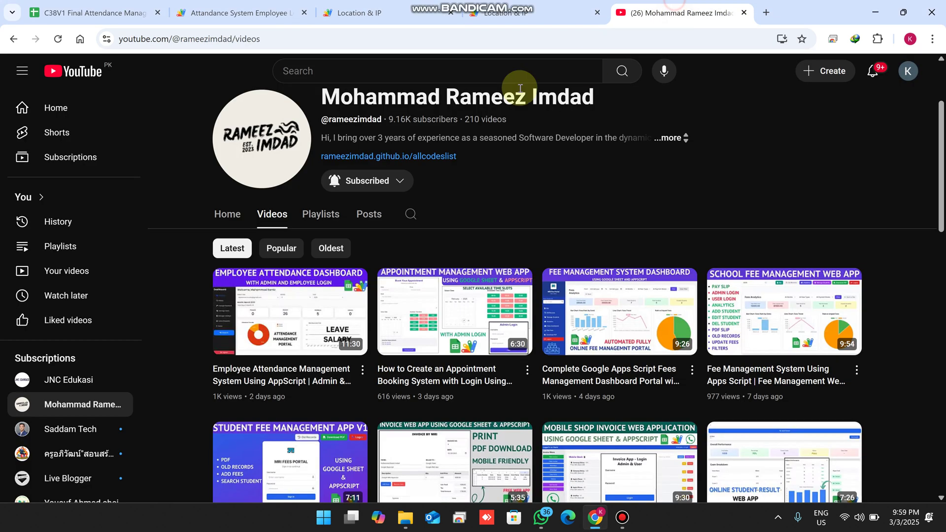
{"action": "left_click", "coordinate": [365, 180]}
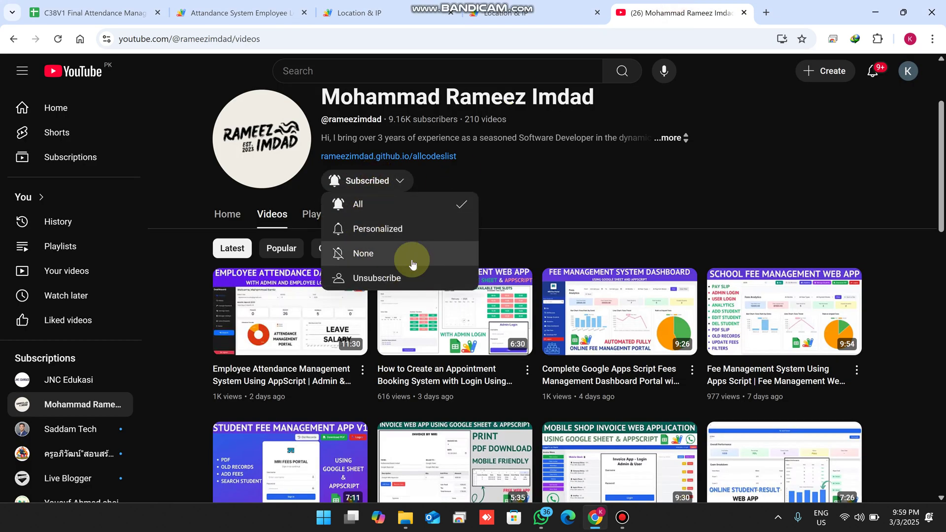
{"action": "mouse_move", "coordinate": [485, 6]}
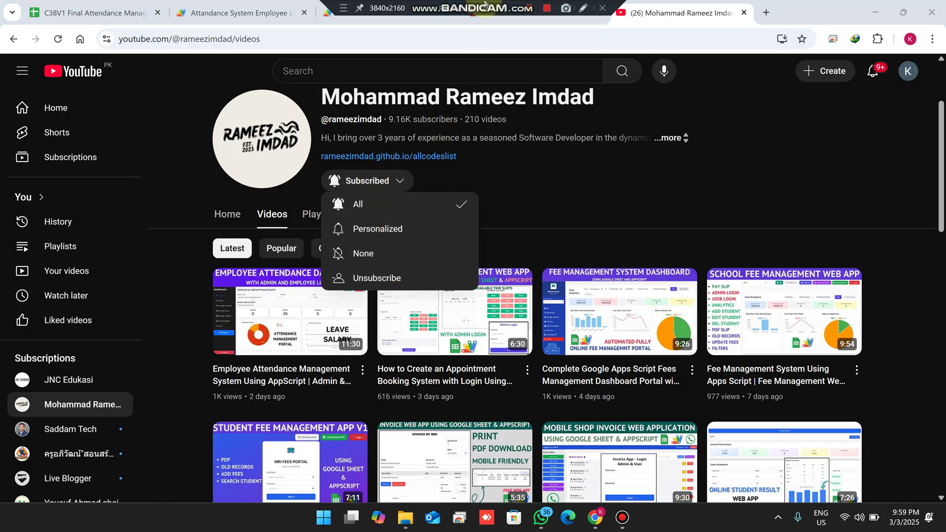